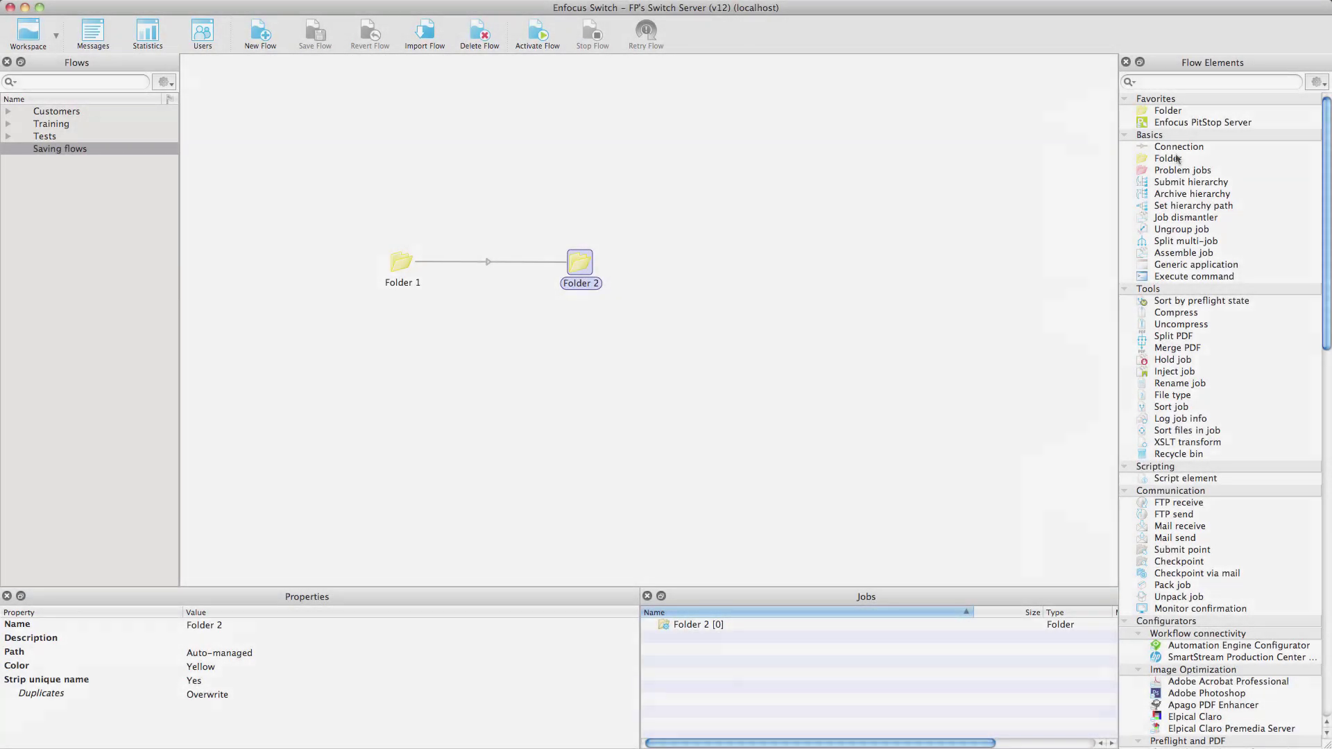
Add another folder, then revert the flow to its last saved state
drag(1168, 159, 728, 253)
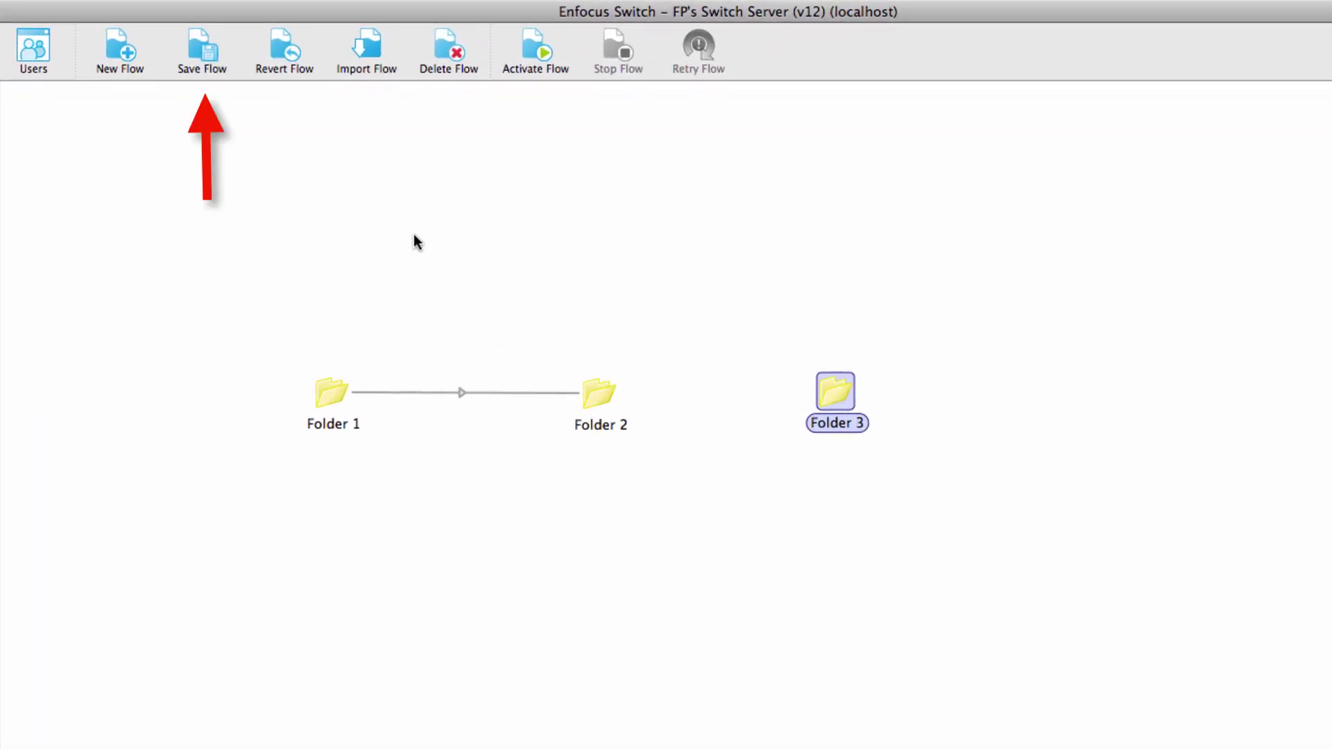
click(294, 57)
click(878, 589)
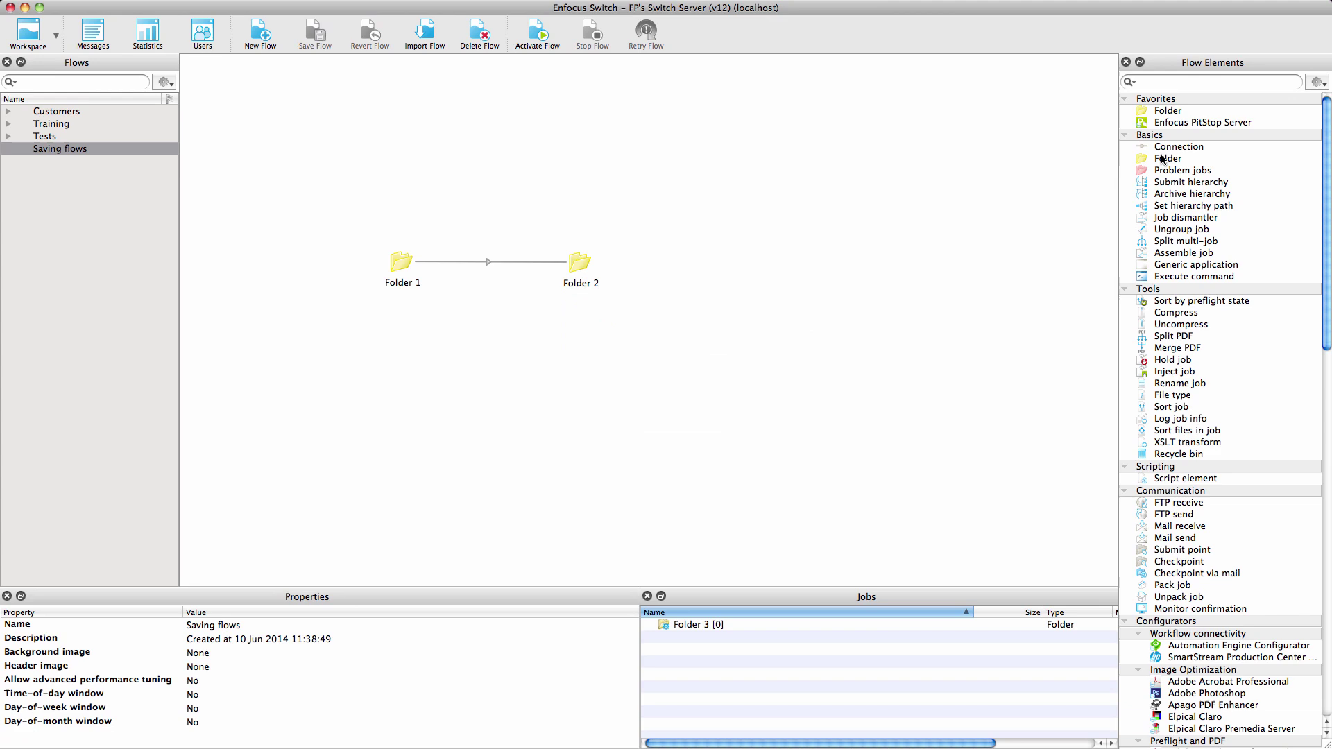
Add a new Folder 3 and connect Folder 2 to it
drag(1163, 160, 730, 258)
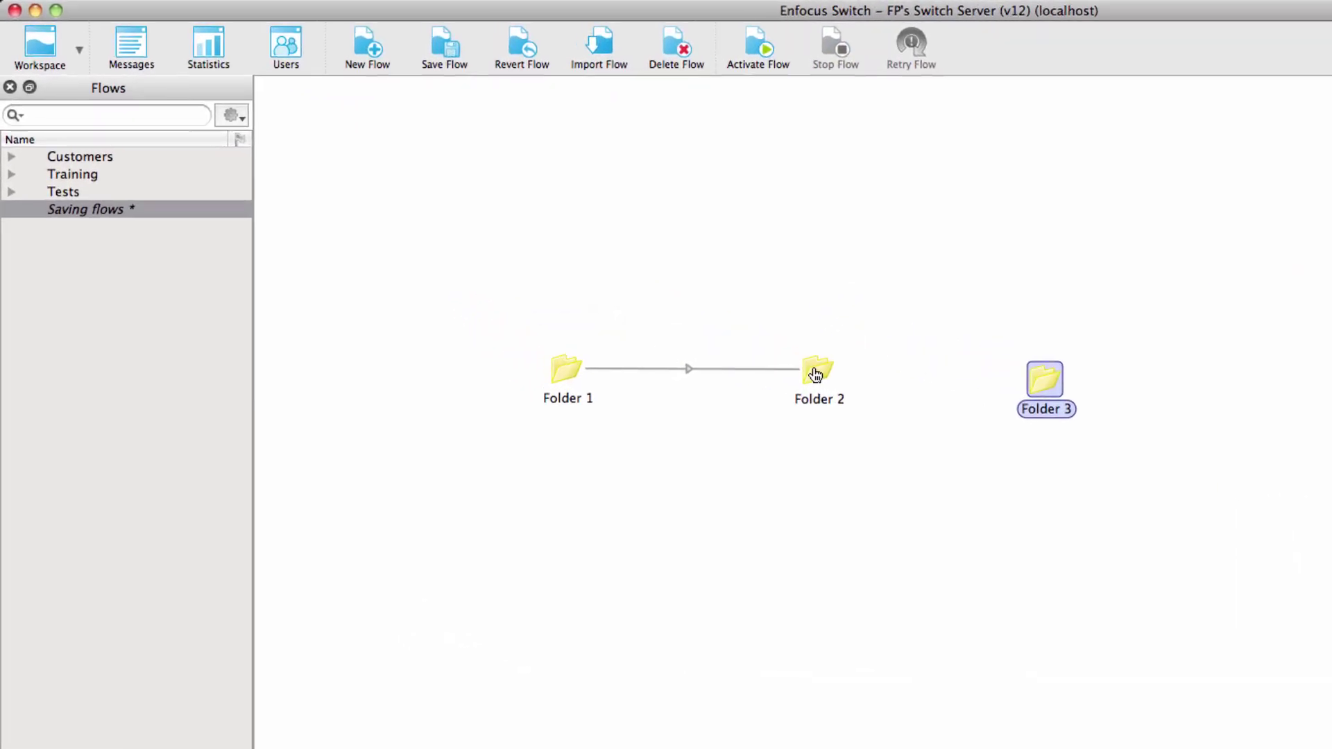
drag(815, 375, 1046, 381)
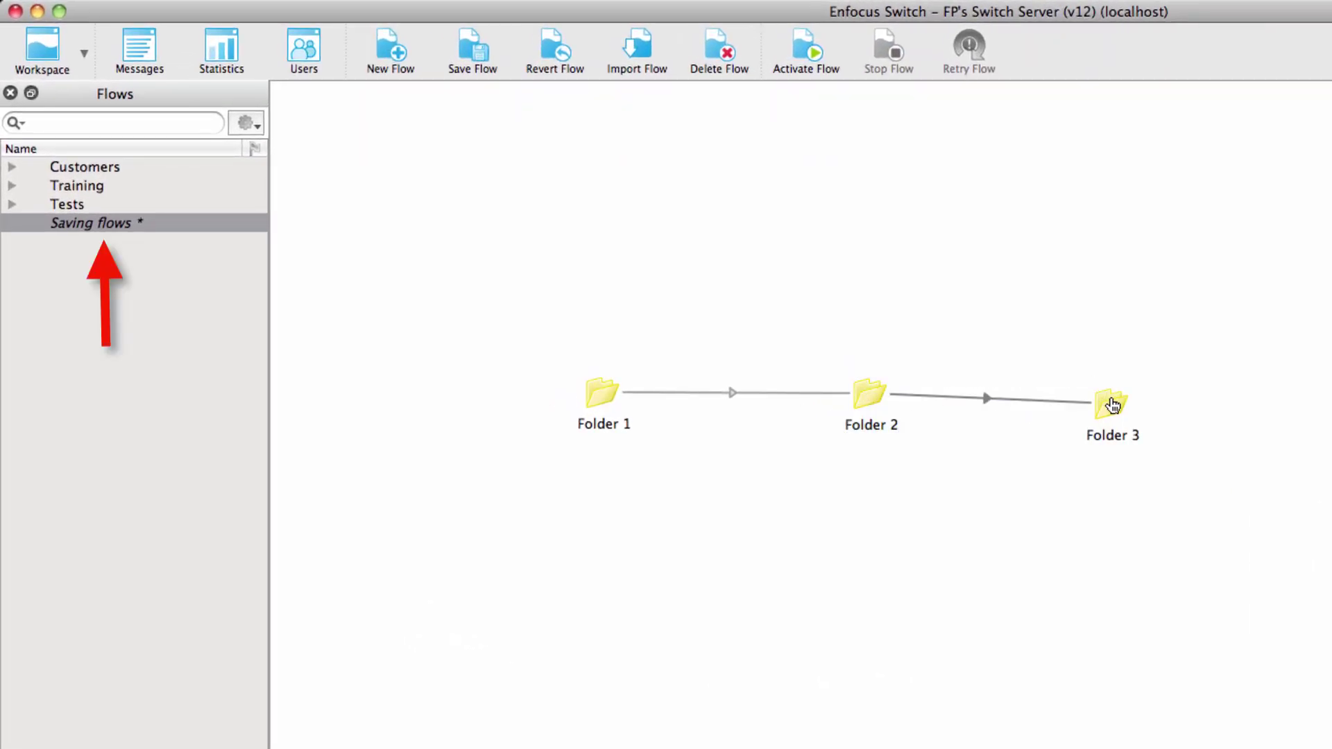
click(1113, 404)
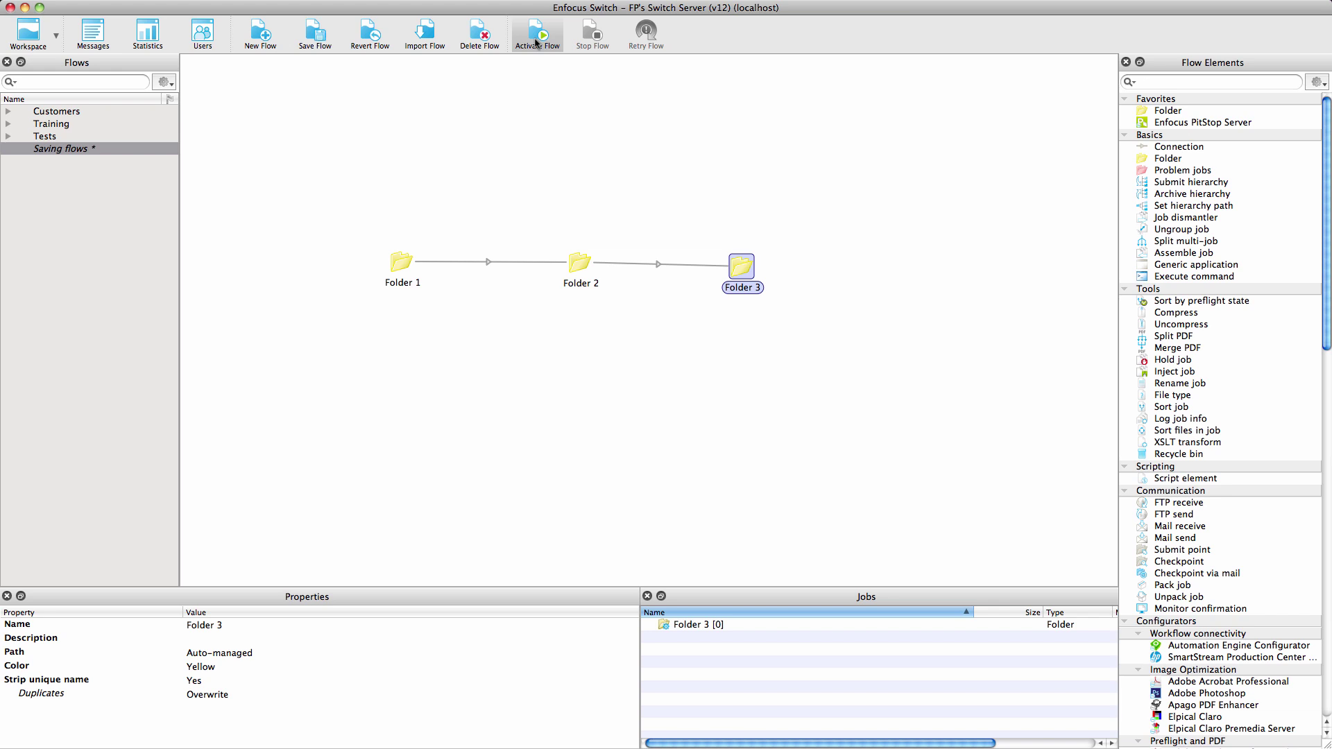
Activate the modified 'Saving flows' flow
click(536, 34)
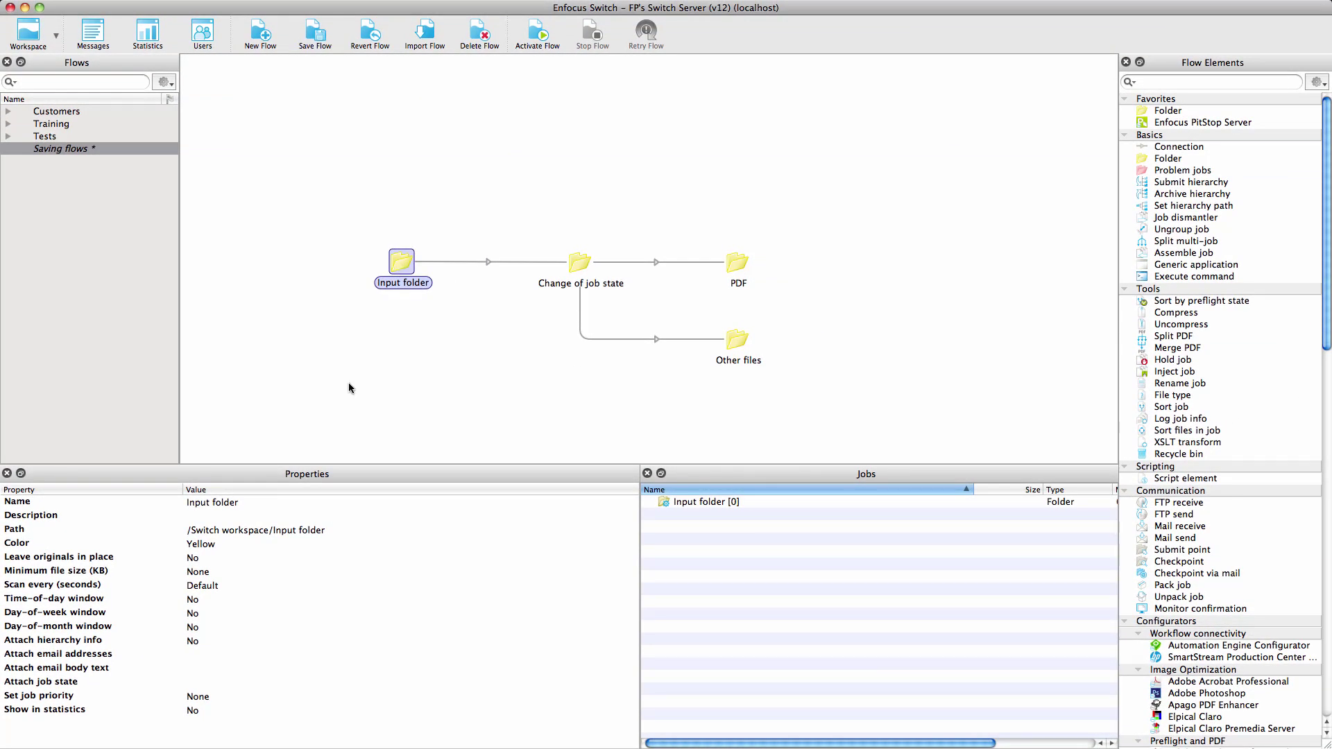
Make the Input folder orange via its Color property, then set it back to yellow
click(219, 544)
click(219, 545)
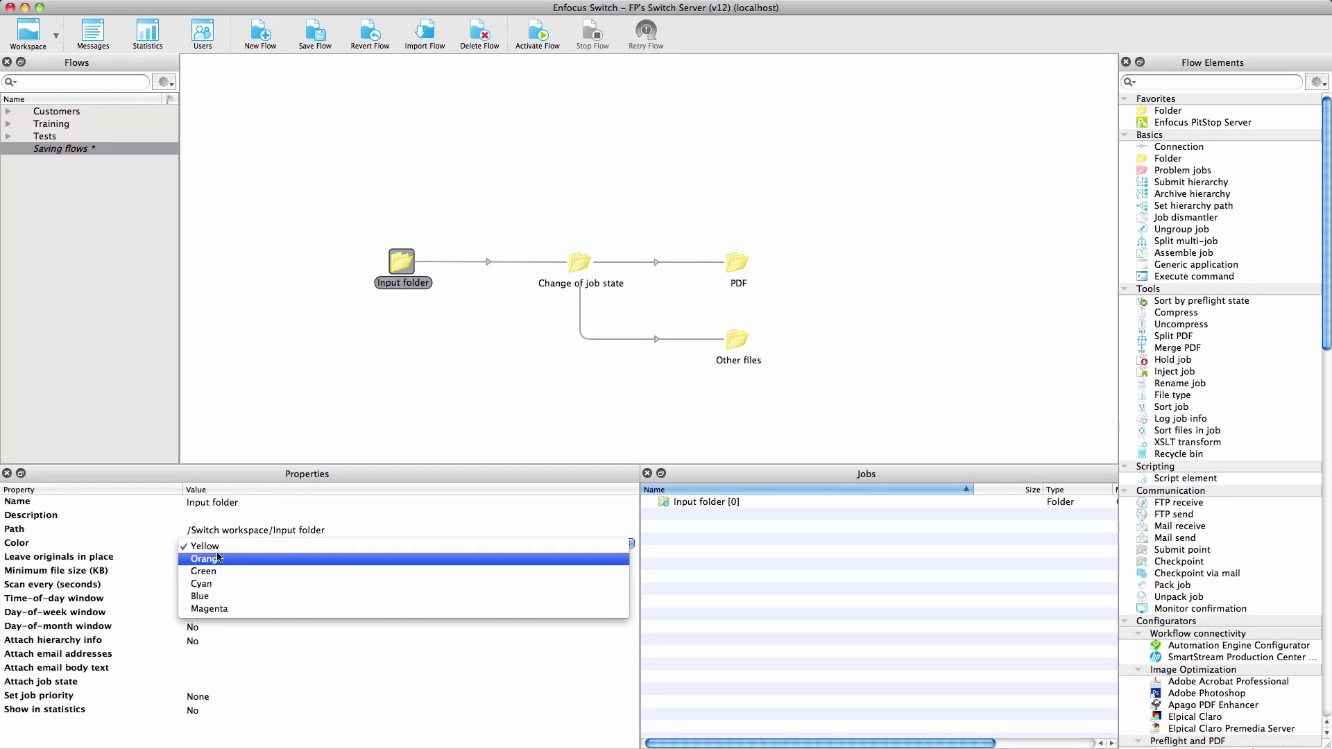
click(218, 559)
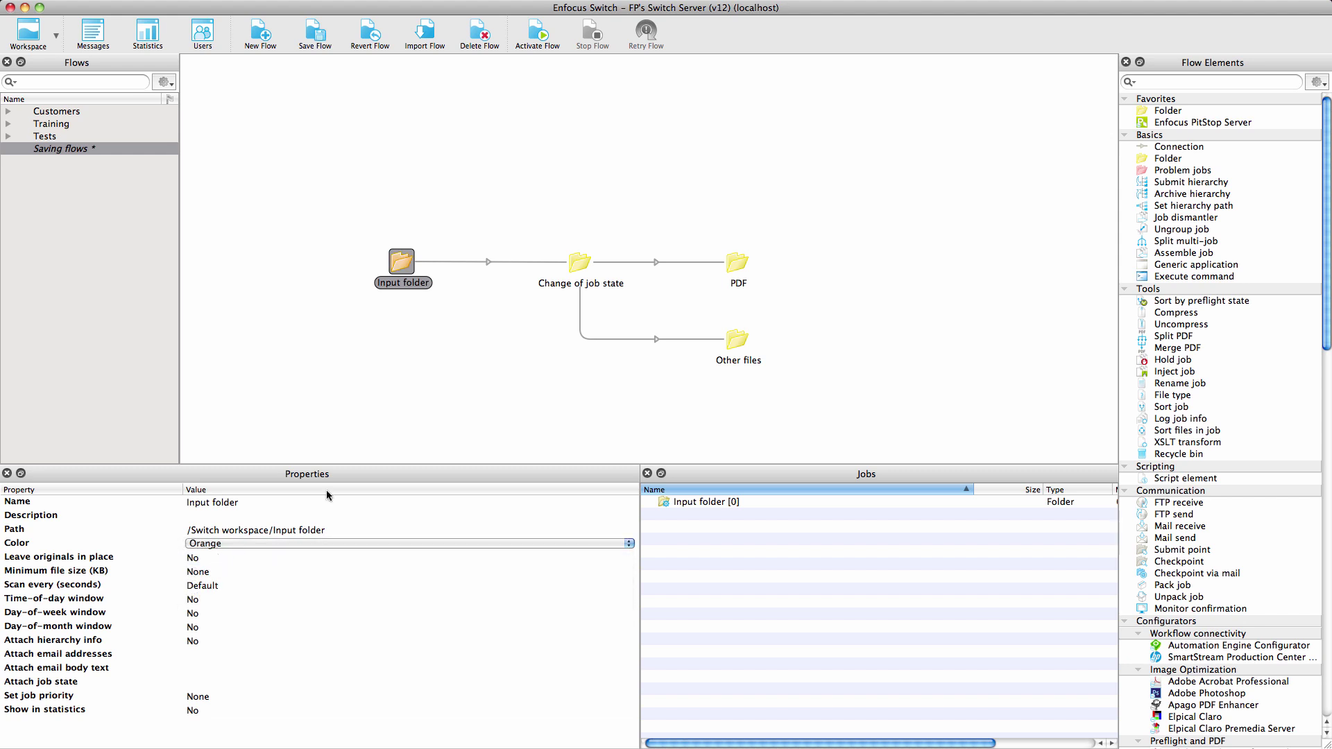
right_click(405, 269)
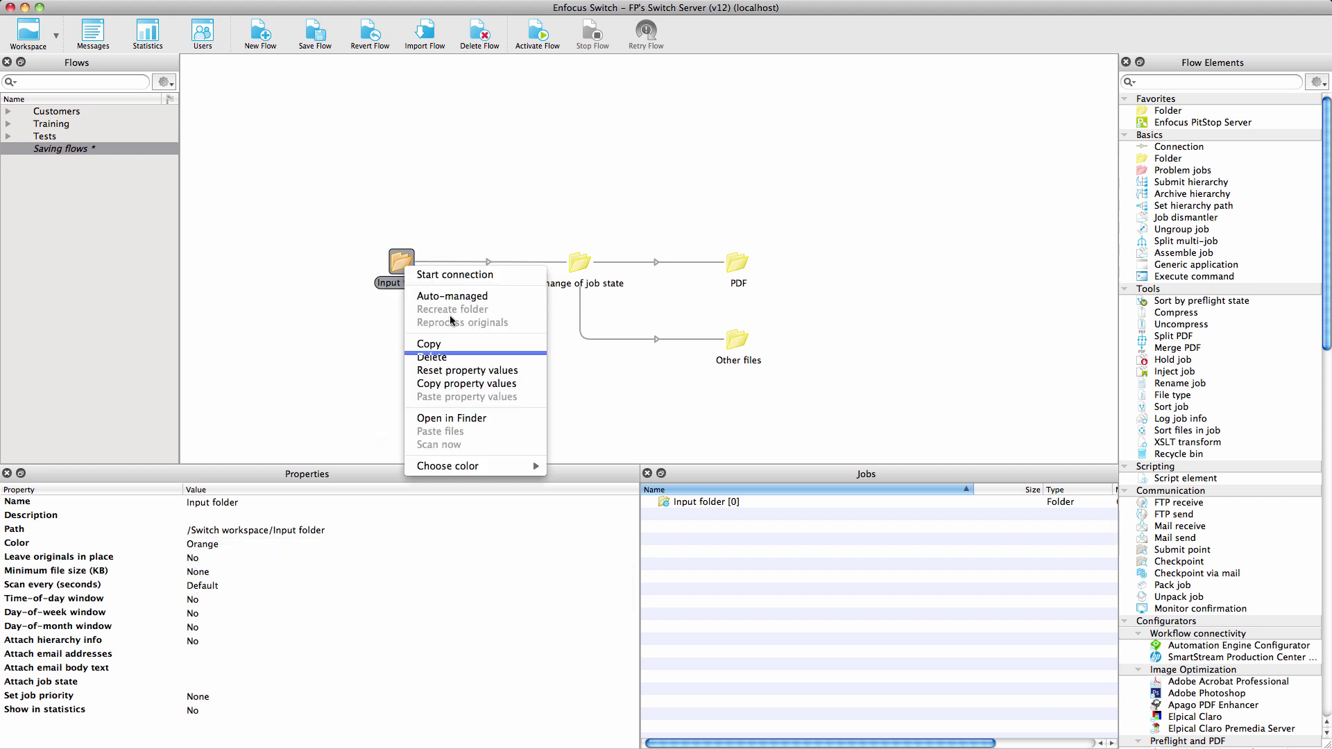
mouse_move(515, 474)
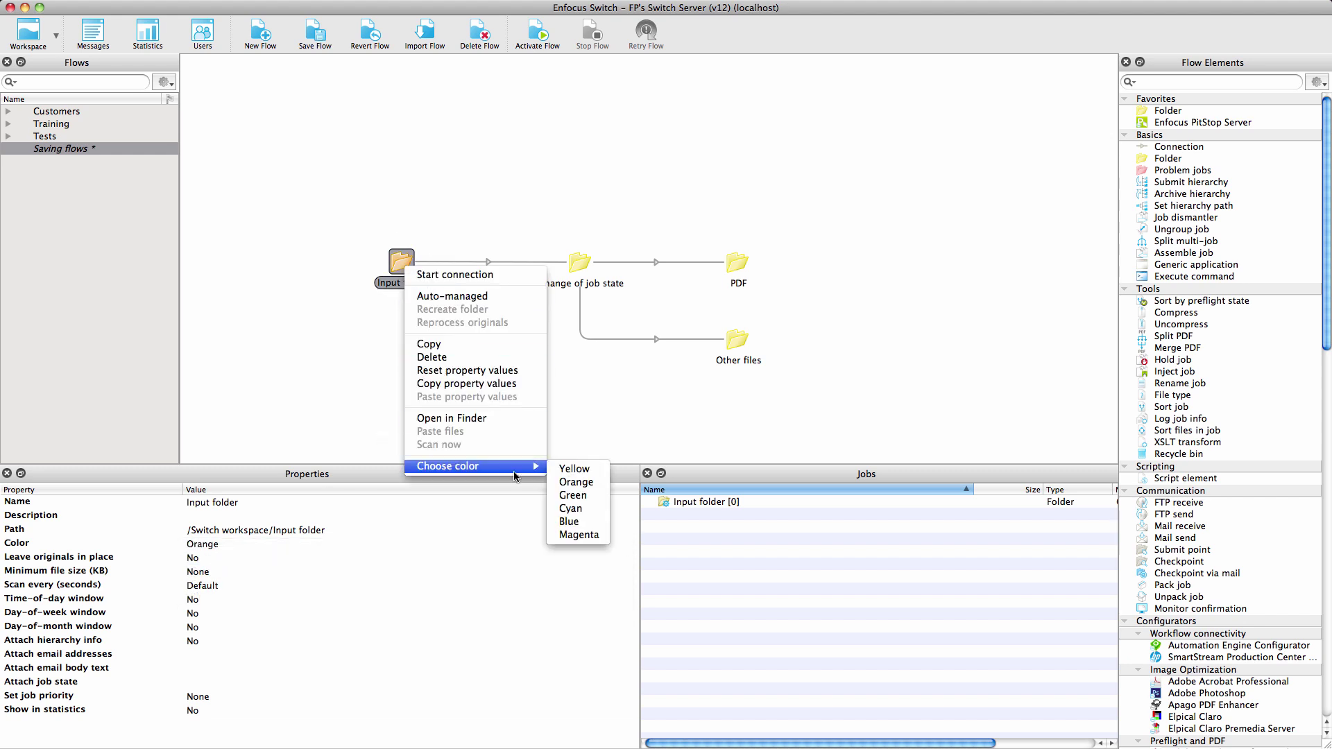
click(574, 469)
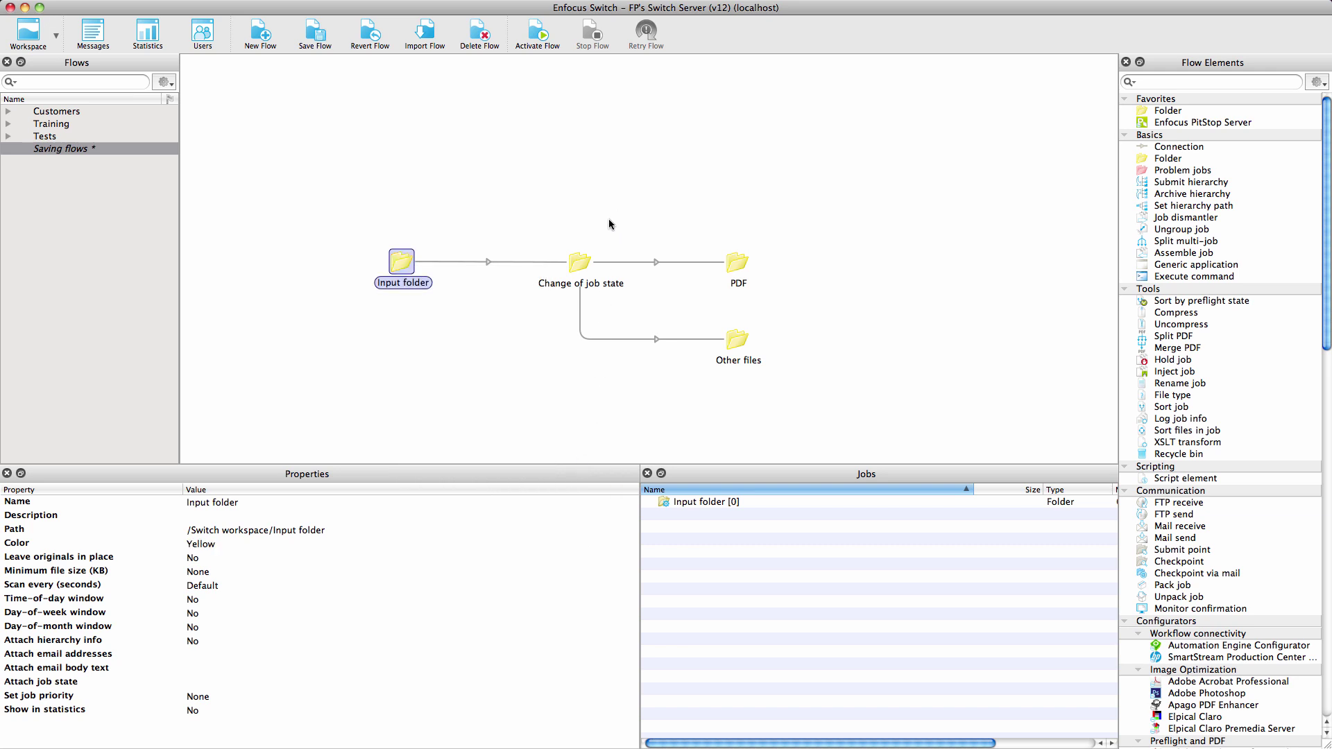
Color the Change of job state folder blue
click(575, 276)
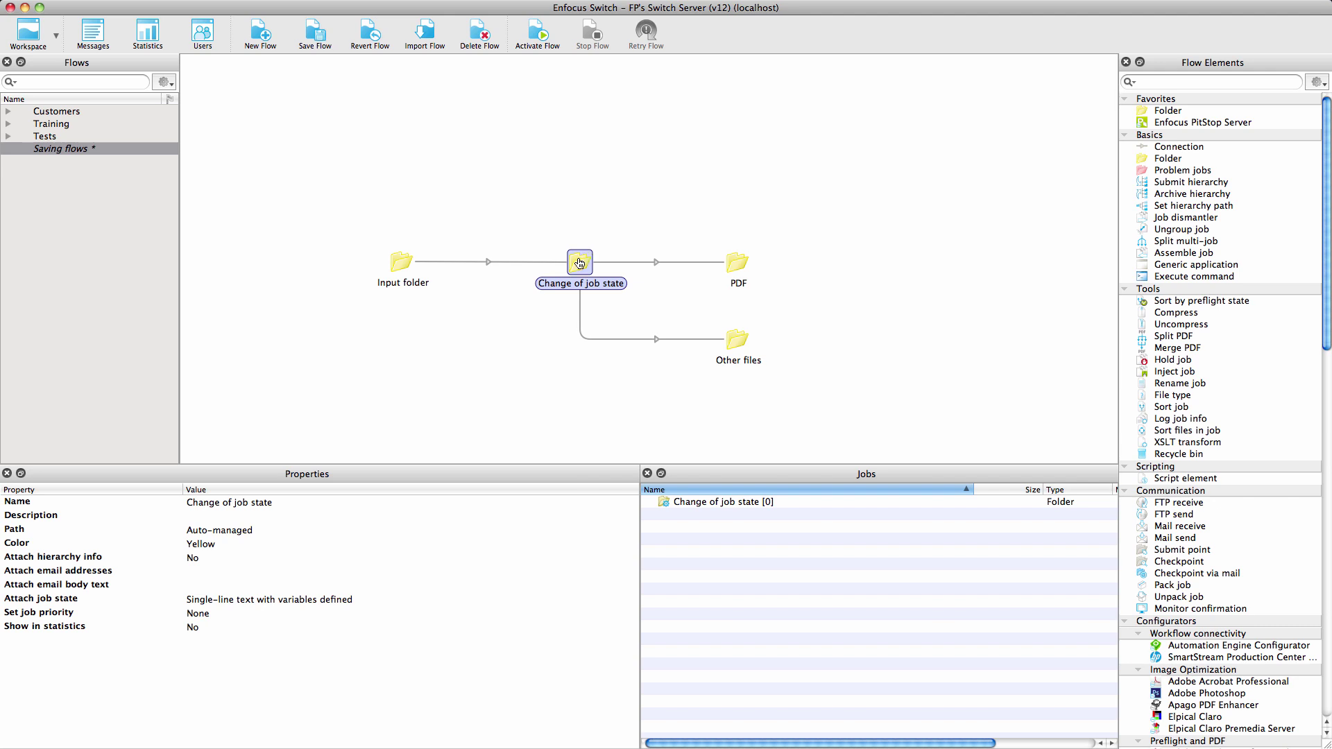
right_click(578, 259)
mouse_move(704, 448)
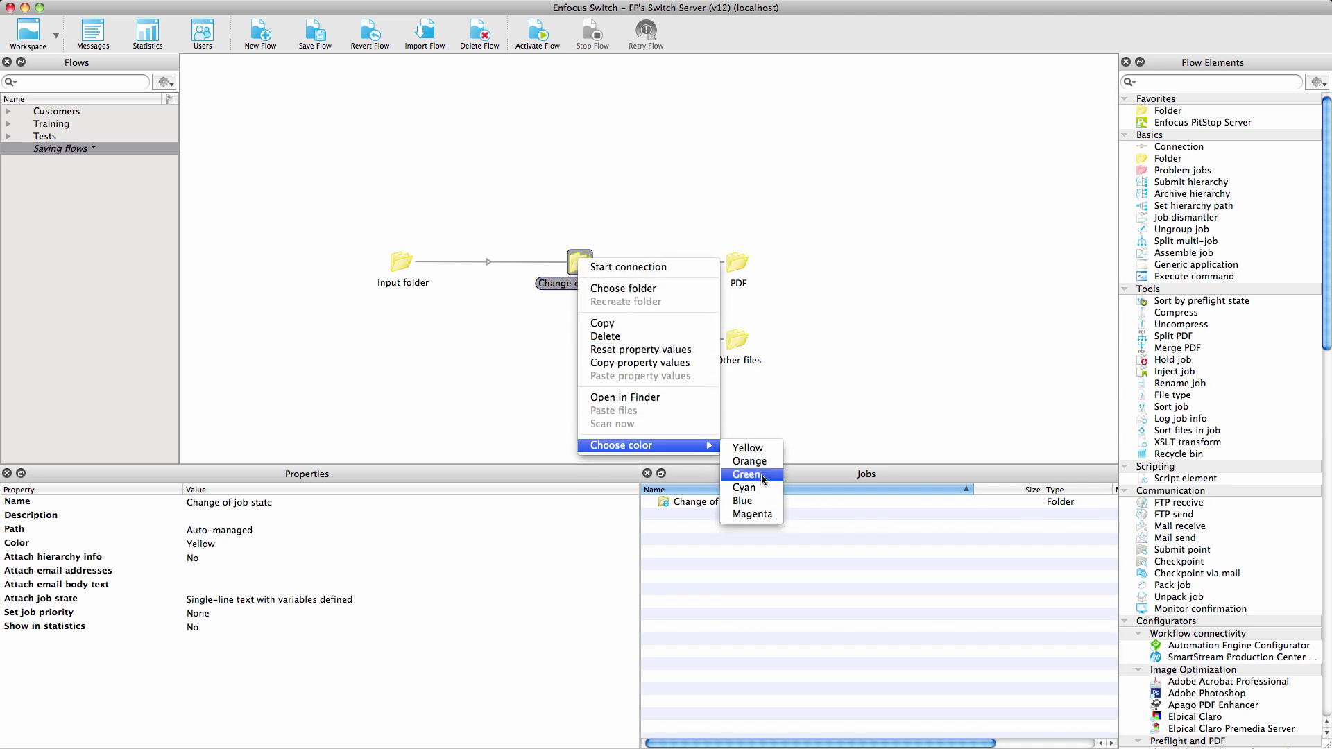
click(757, 500)
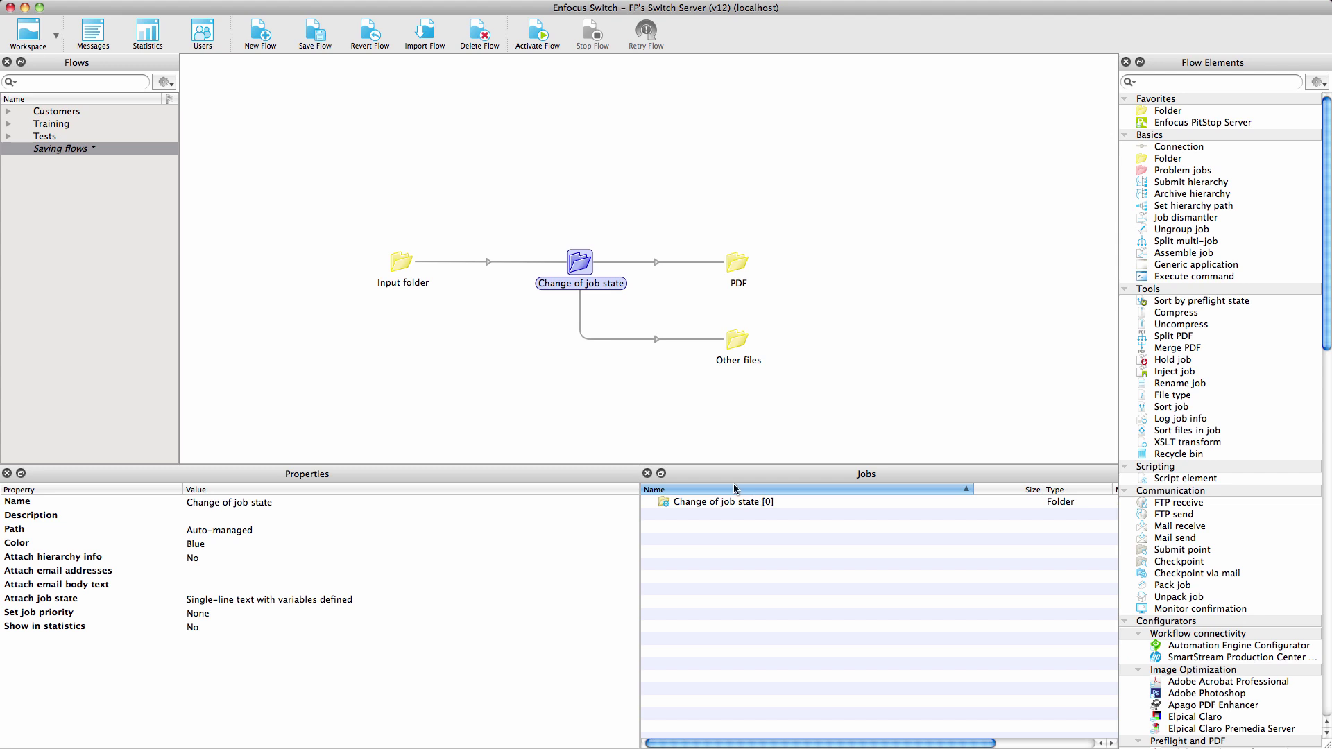
Color the Input folder green
click(399, 267)
right_click(398, 267)
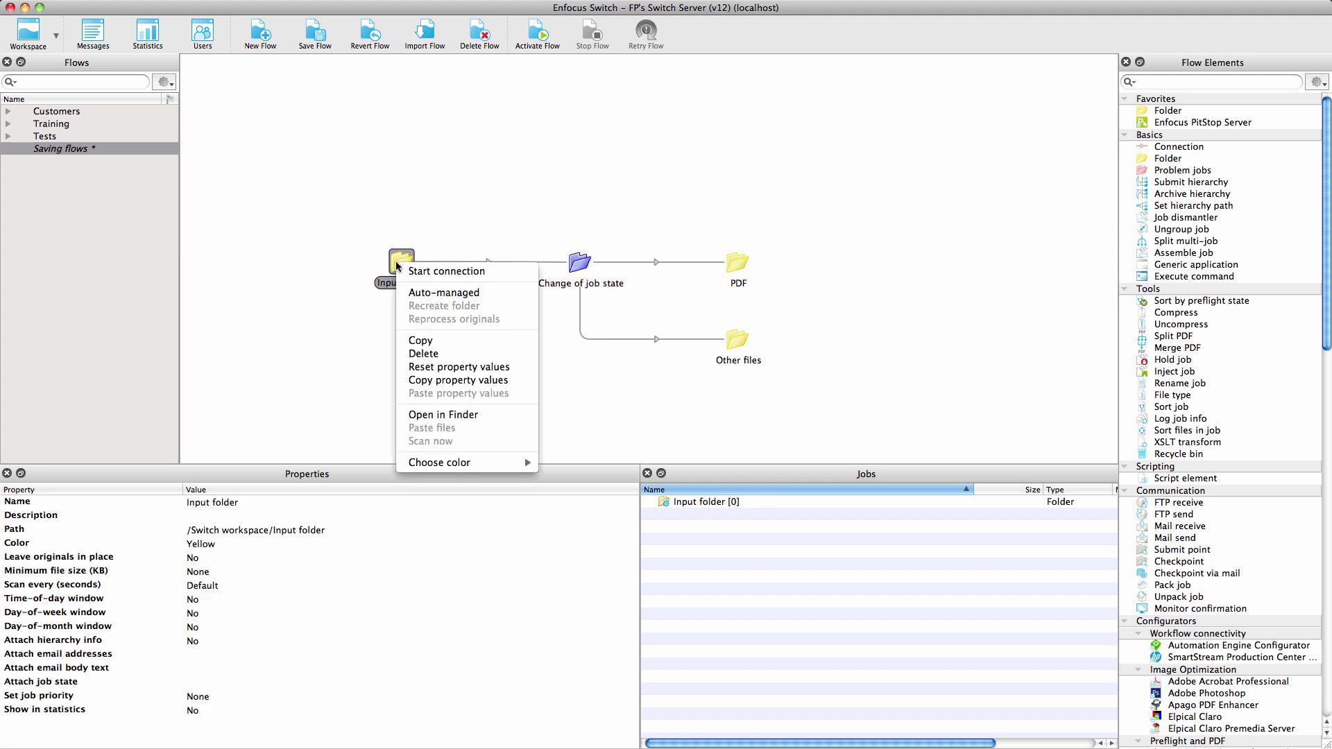
mouse_move(516, 463)
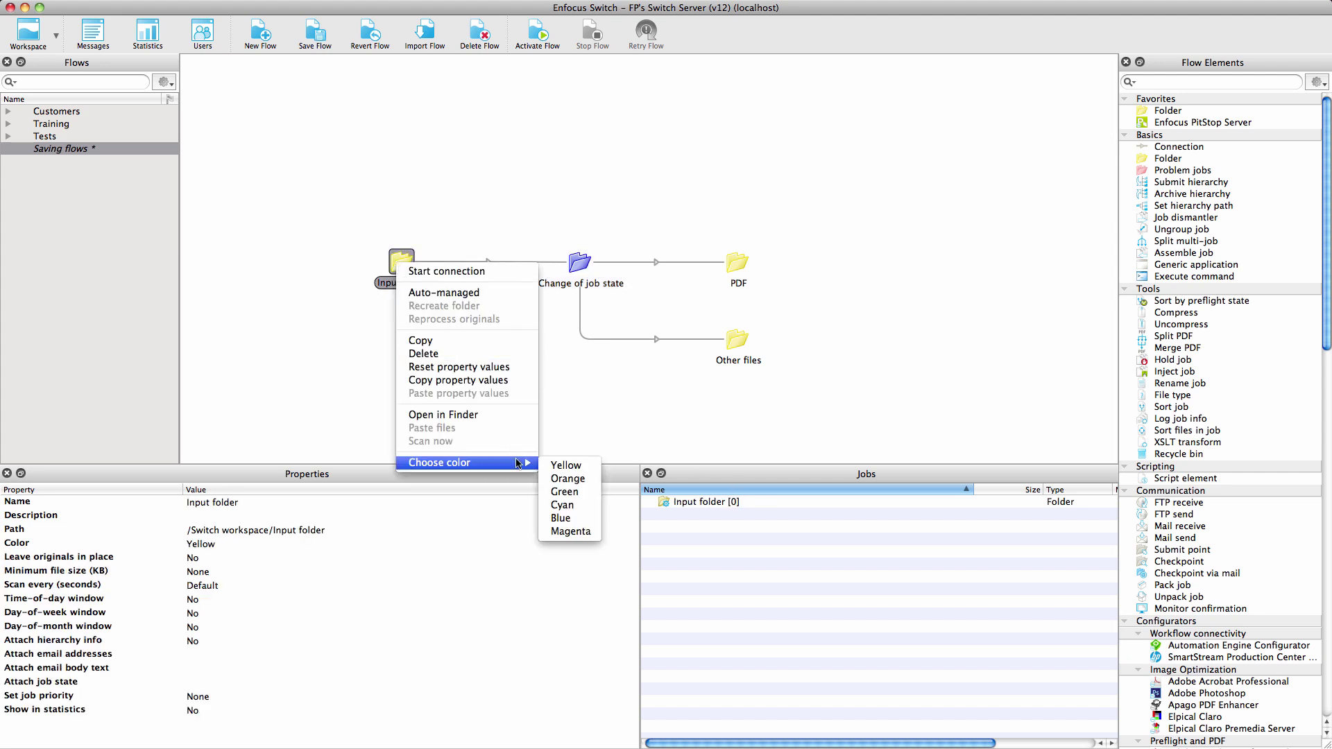
click(583, 492)
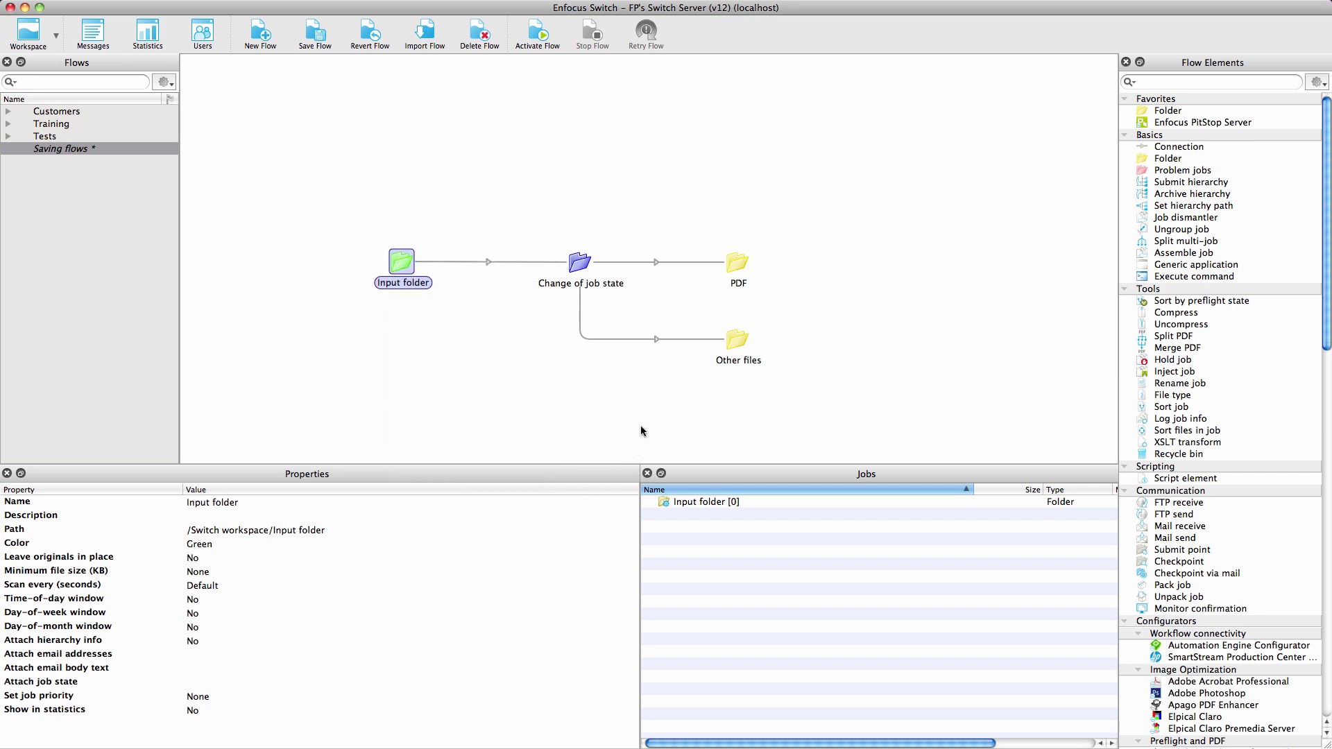
Color the connection leading to Other files magenta
click(638, 340)
right_click(638, 342)
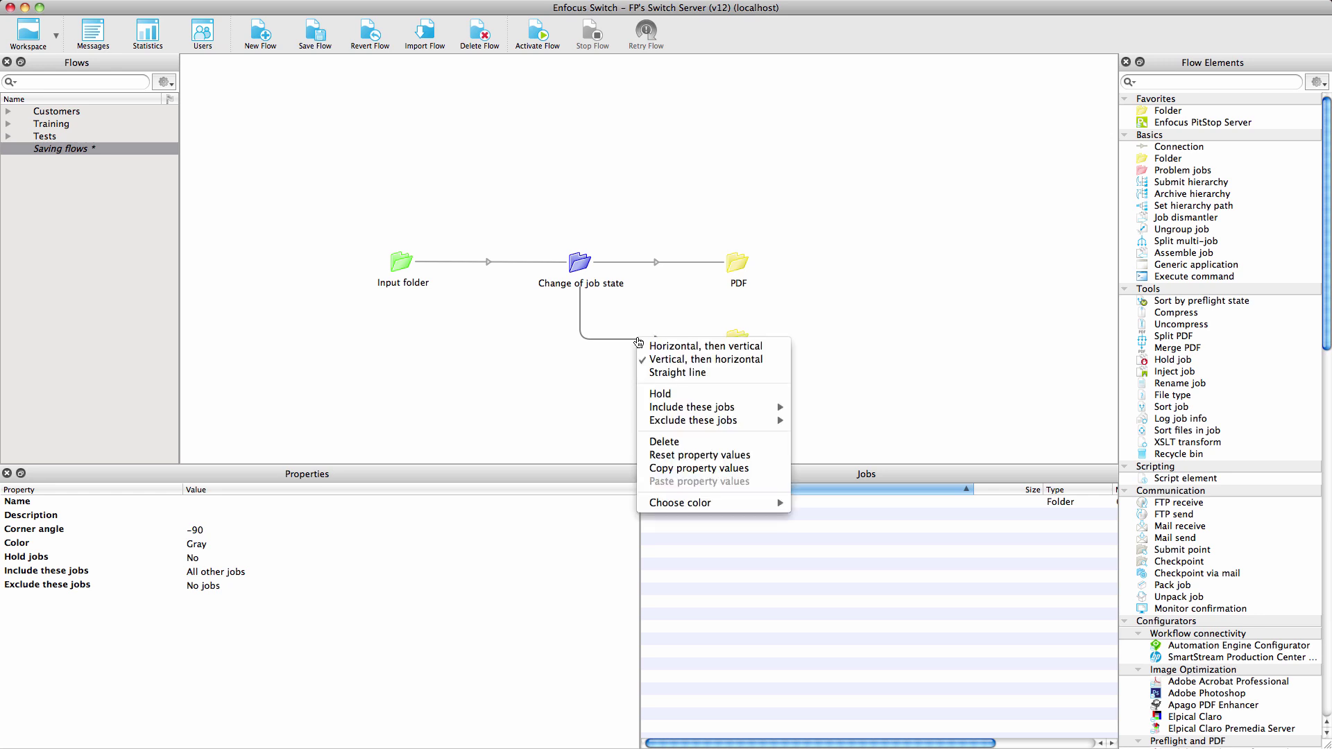
mouse_move(744, 503)
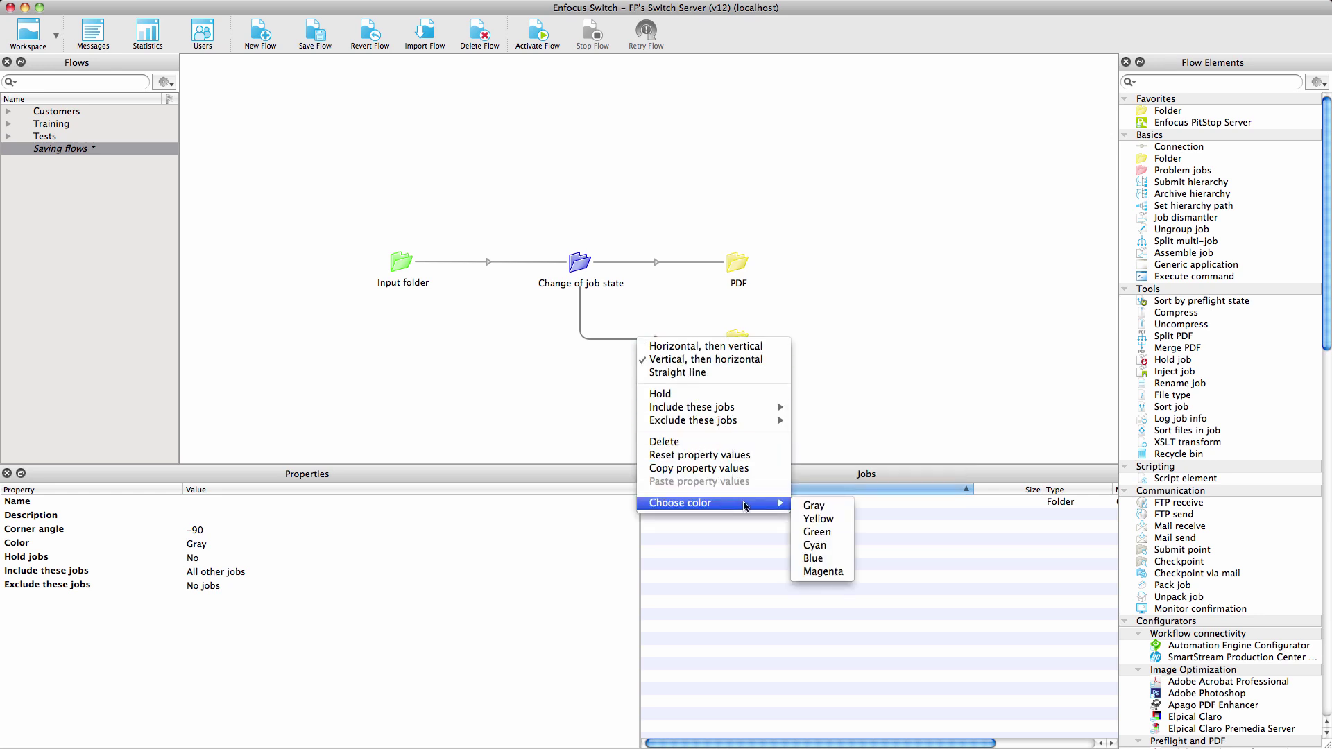
click(836, 572)
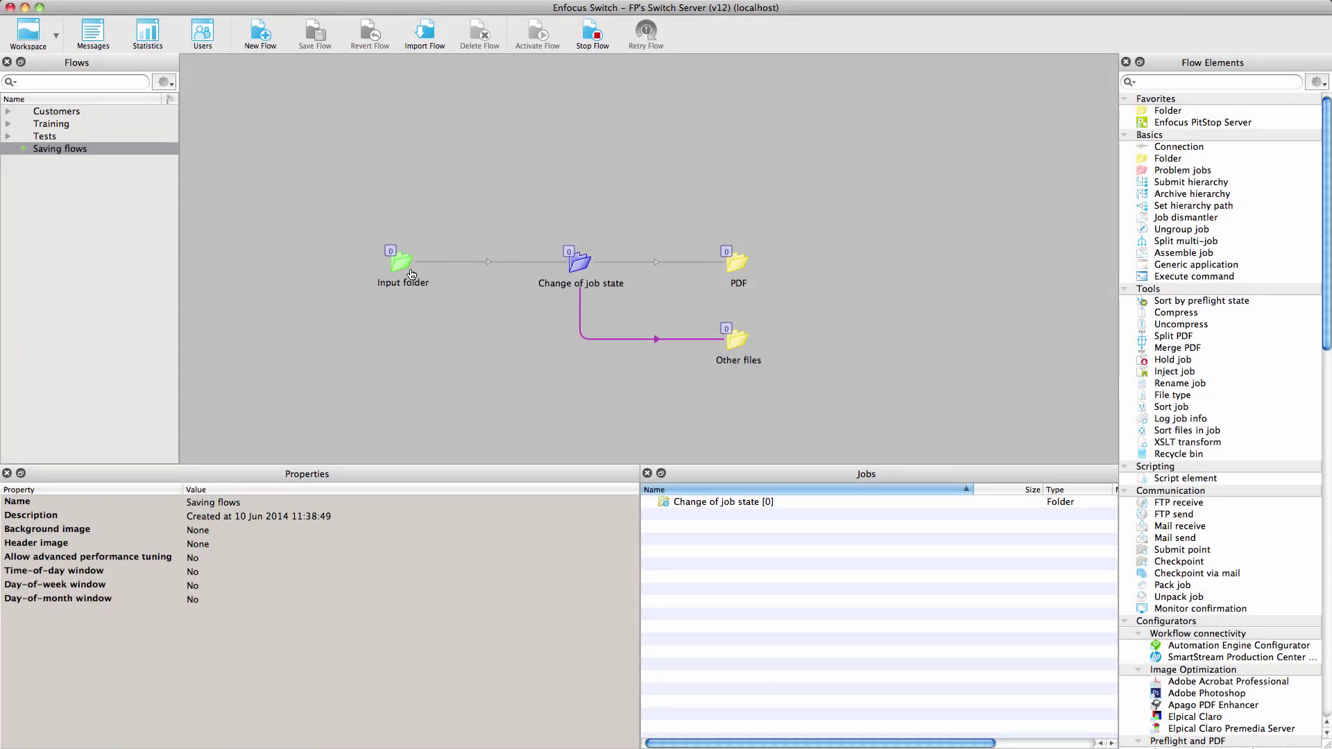
click(401, 263)
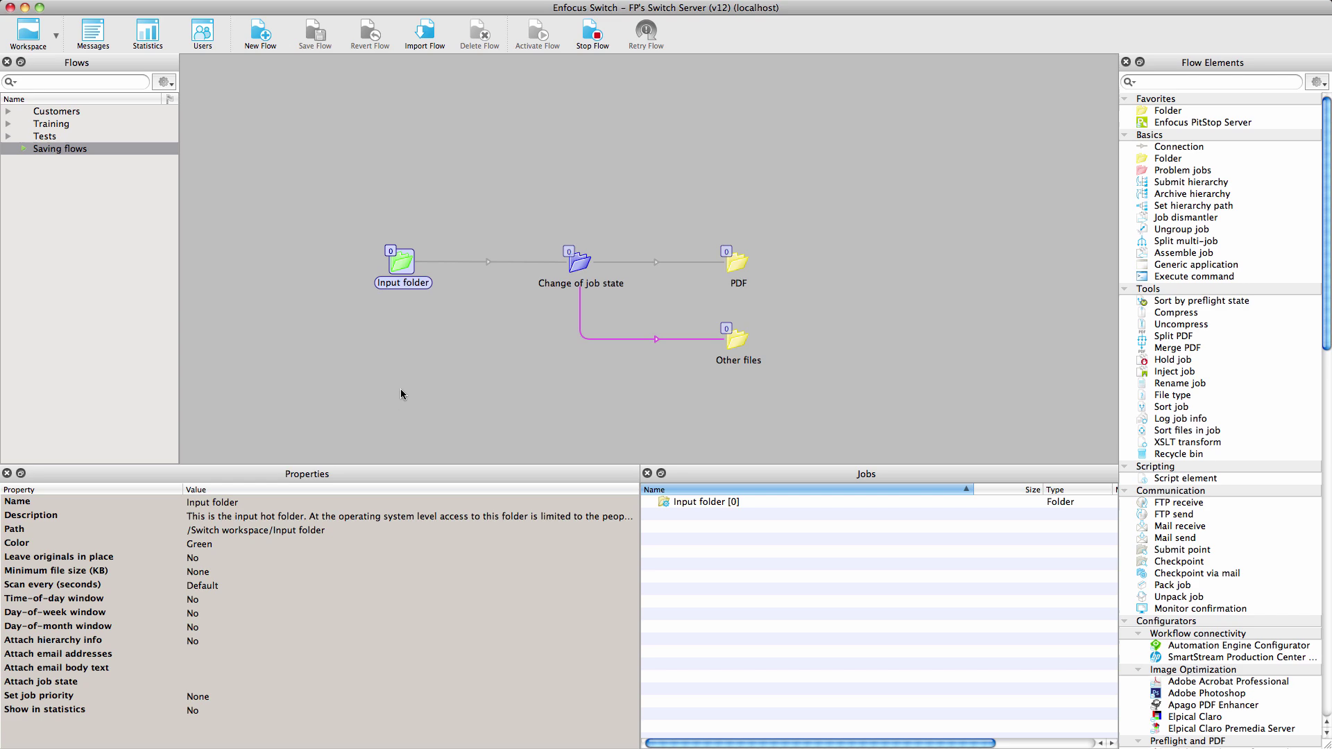
mouse_move(399, 263)
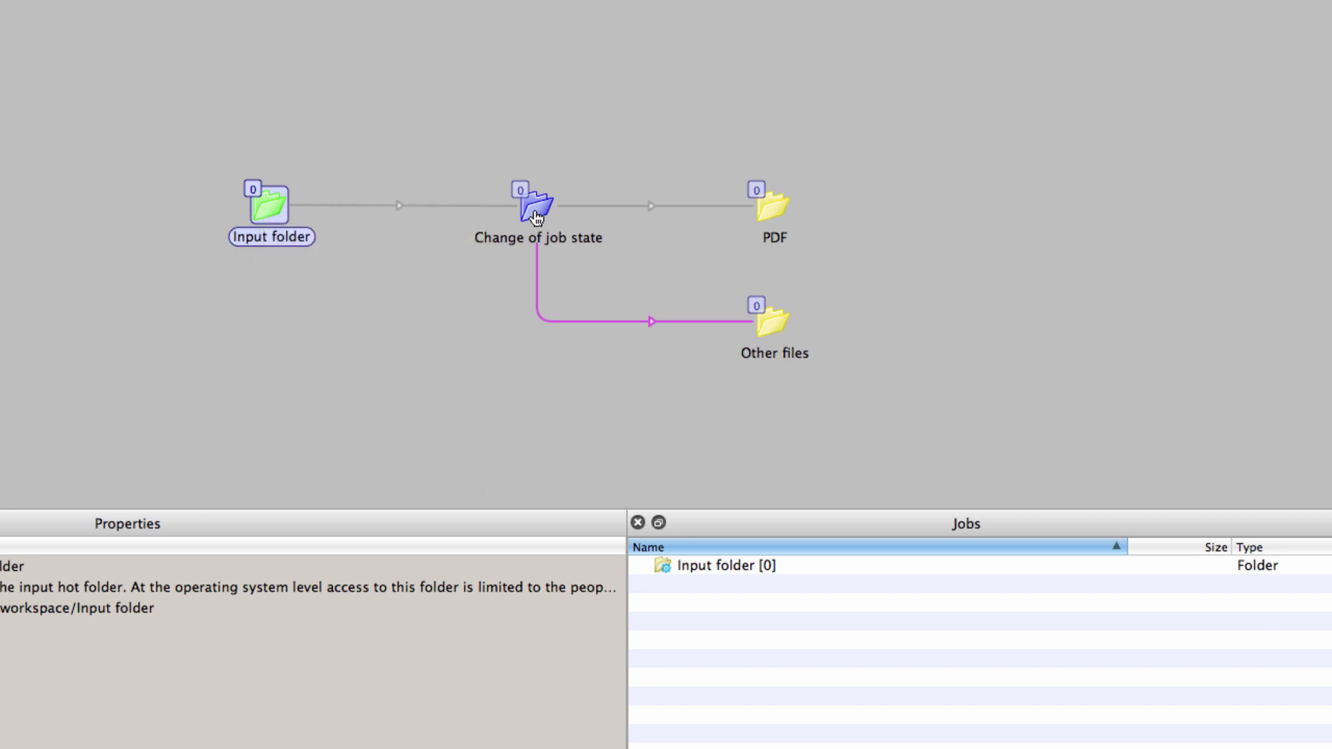
mouse_move(536, 218)
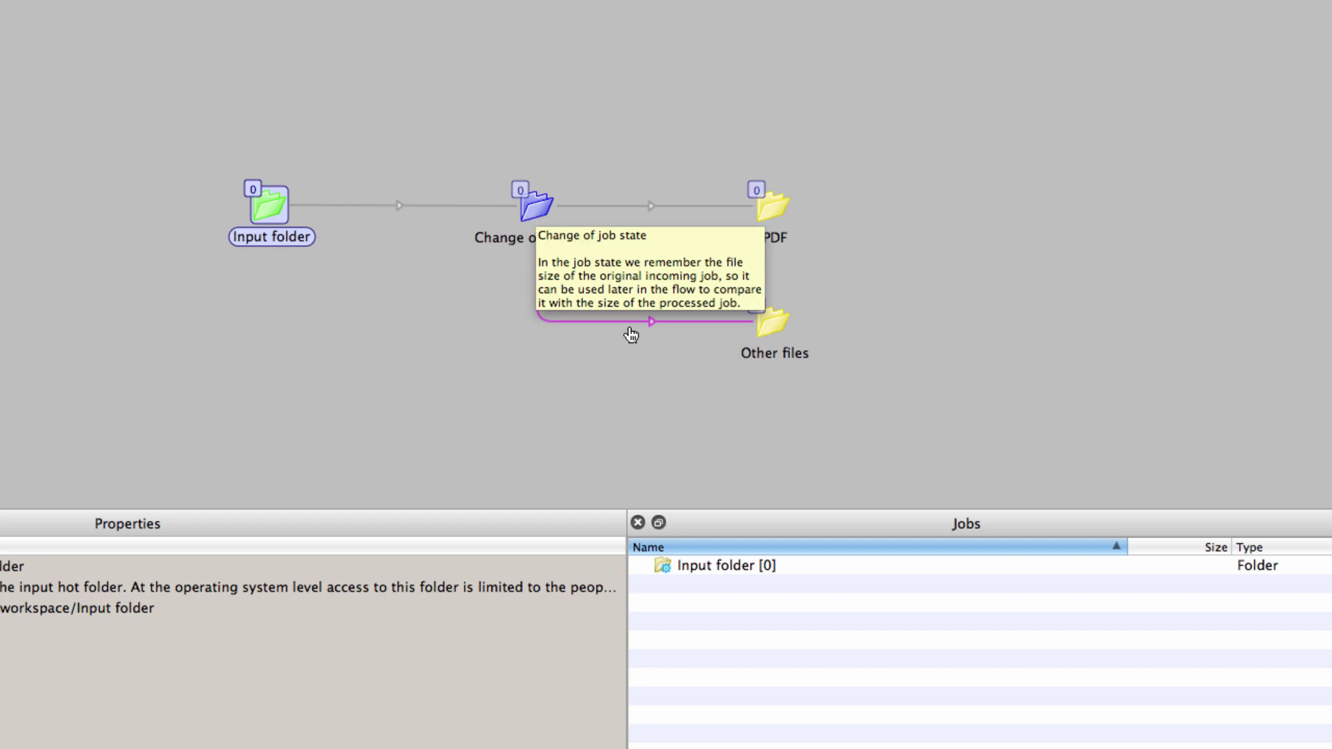
mouse_move(634, 330)
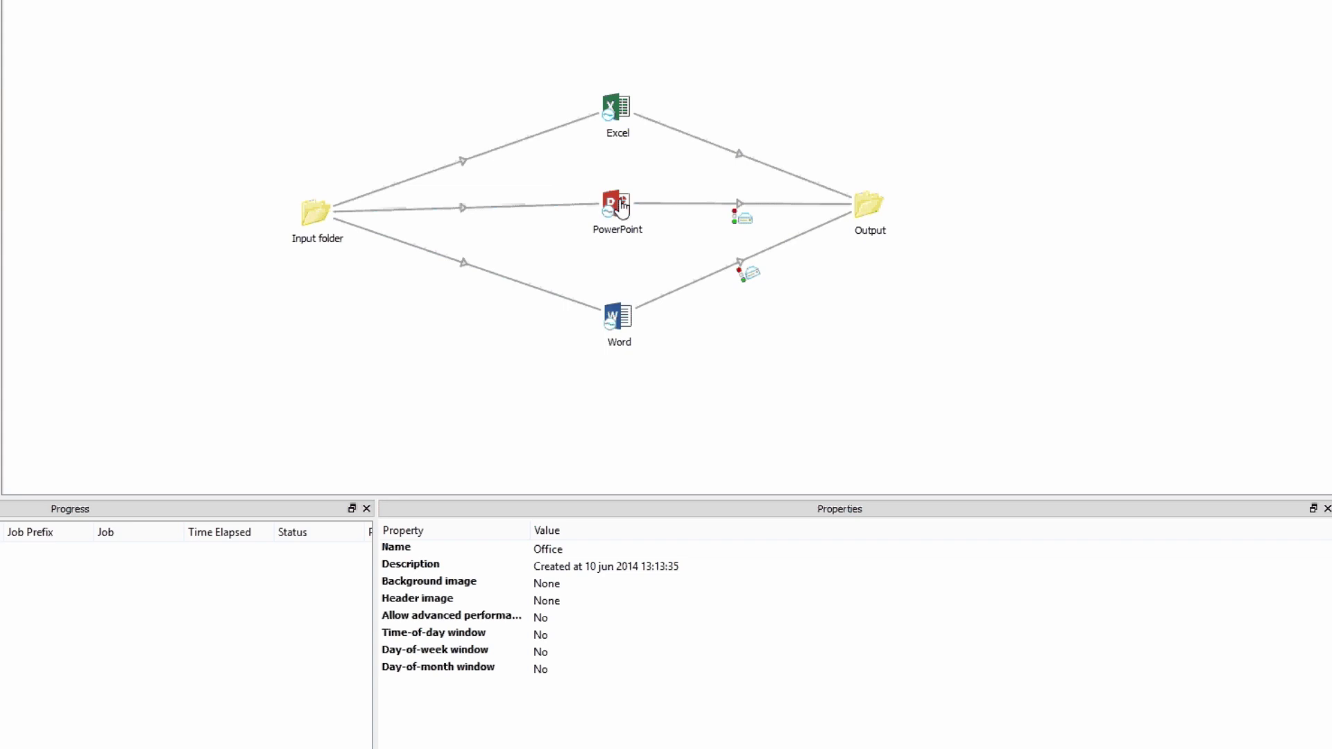
Keep the PowerPoint configurator saving as PDF and list its Output type choices
click(623, 206)
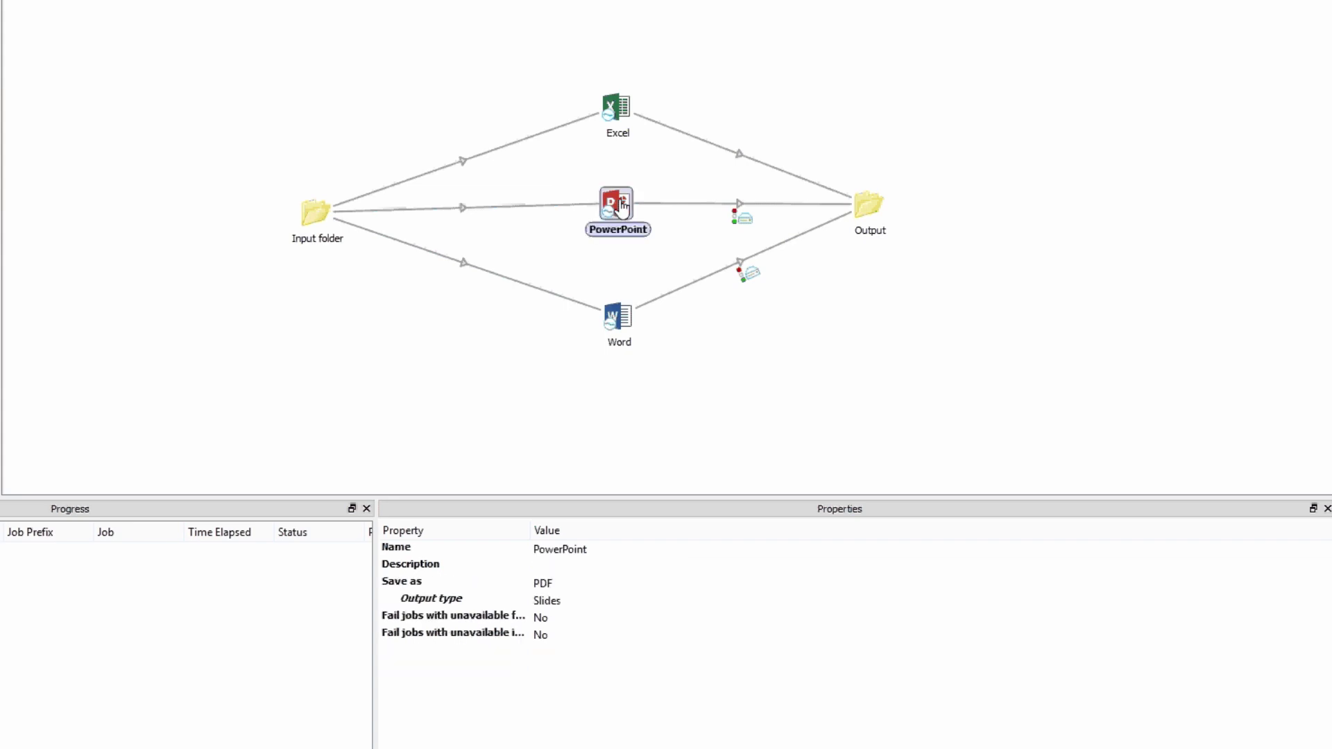
click(553, 586)
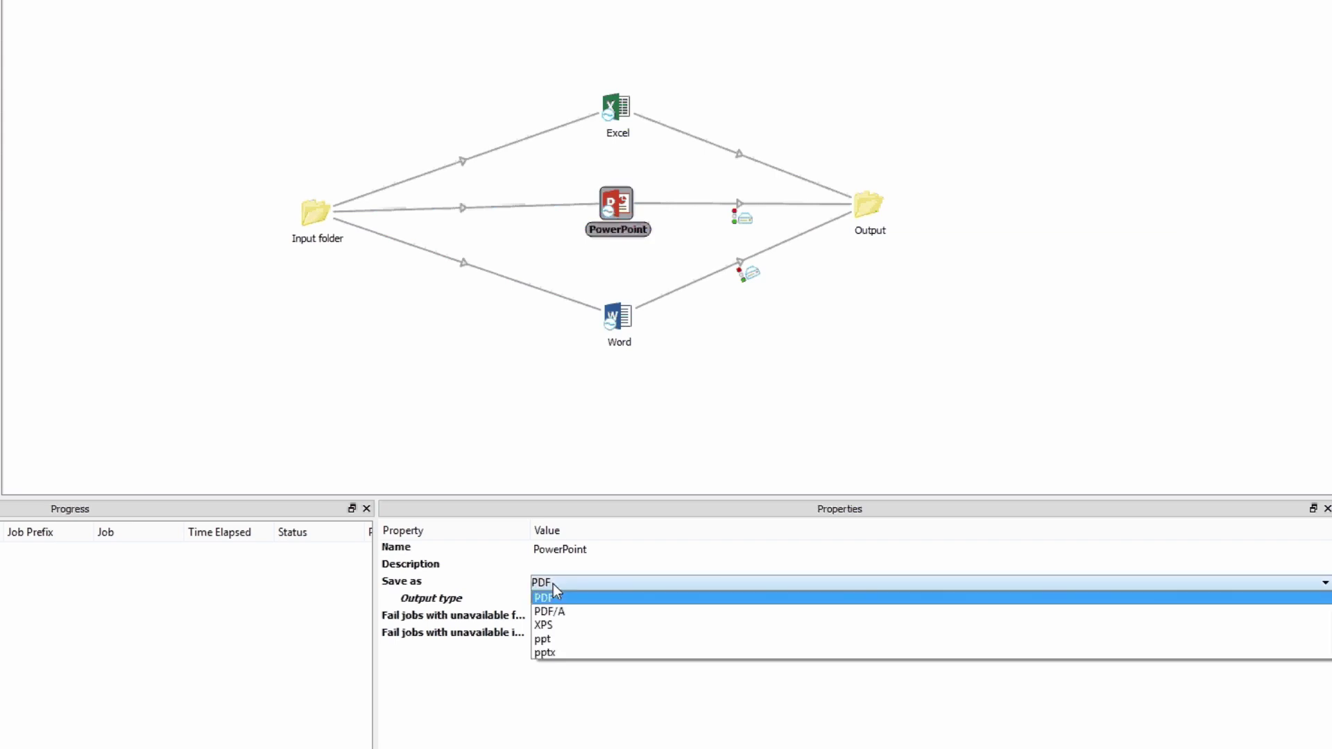
click(553, 585)
click(559, 599)
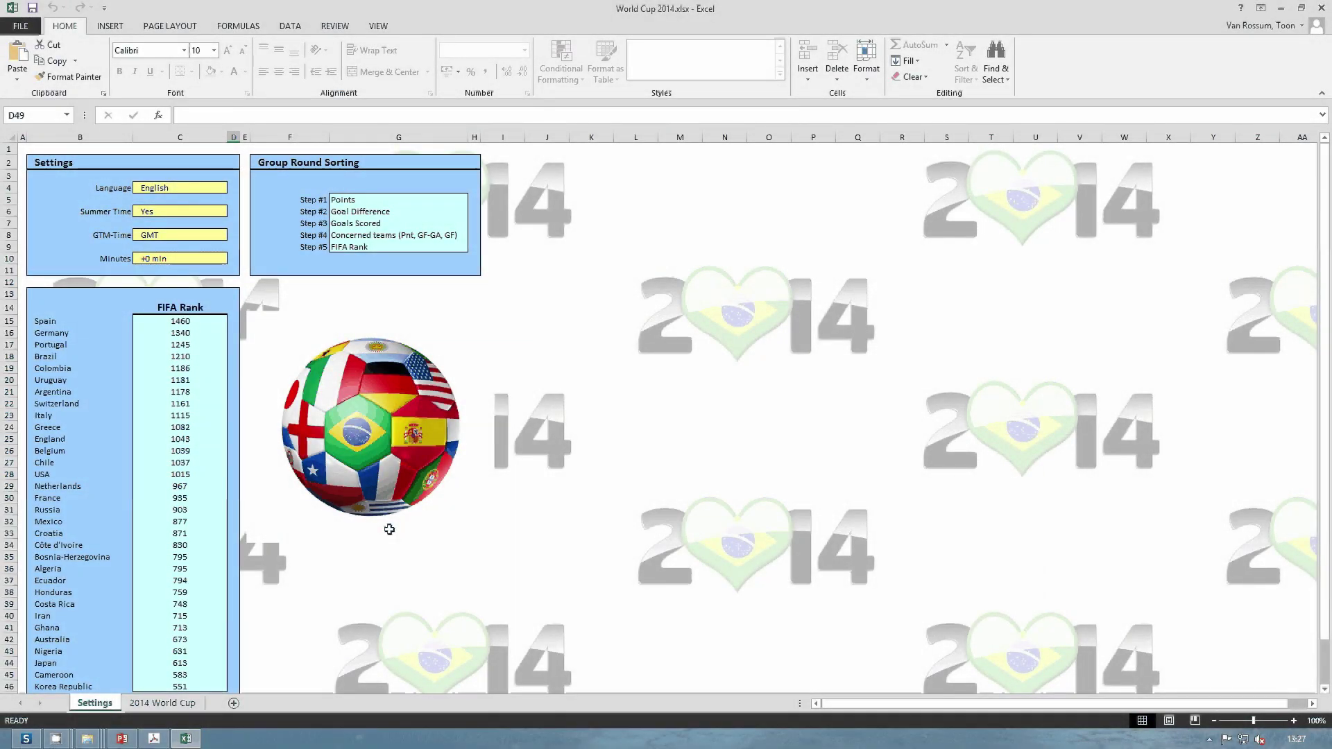
Show the 2014 World Cup sheet of the World Cup 2014 workbook
scroll(389, 529, down, 2)
click(178, 704)
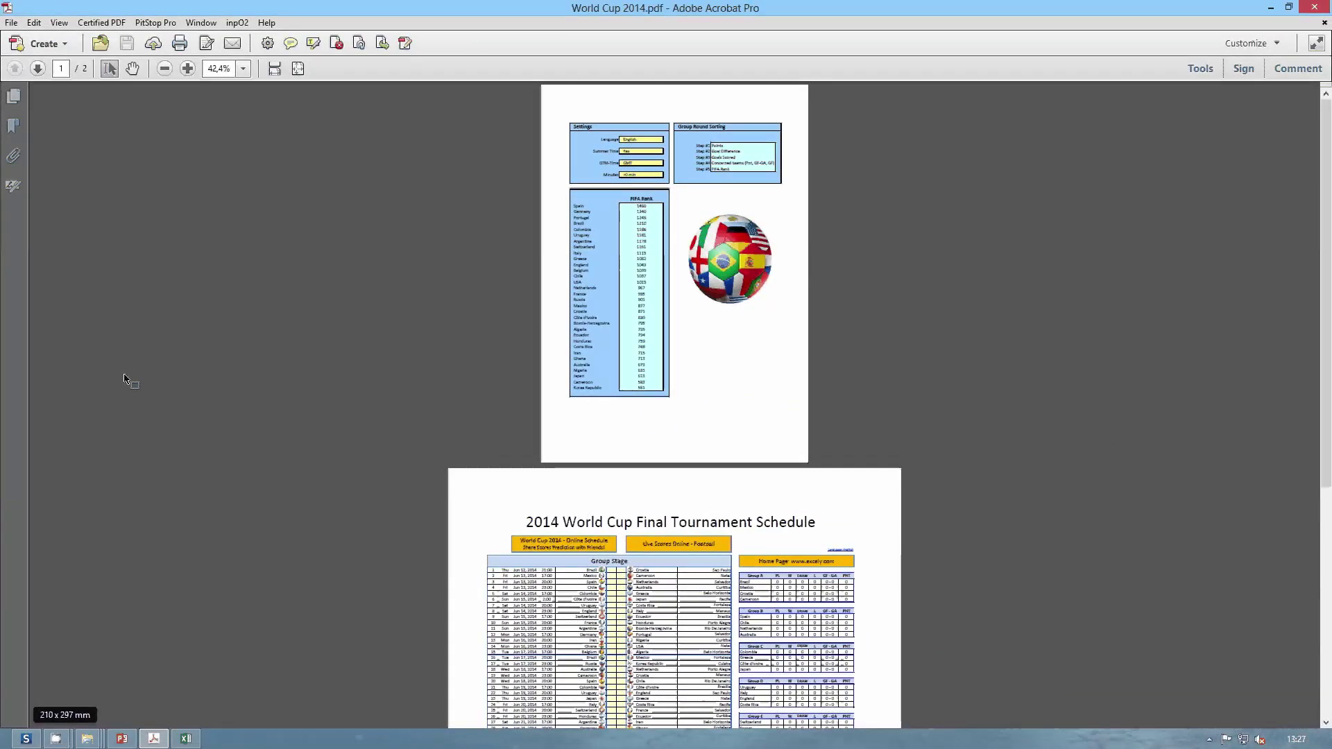
Scroll to page 2 of the converted World Cup 2014 PDF
scroll(125, 381, down, 5)
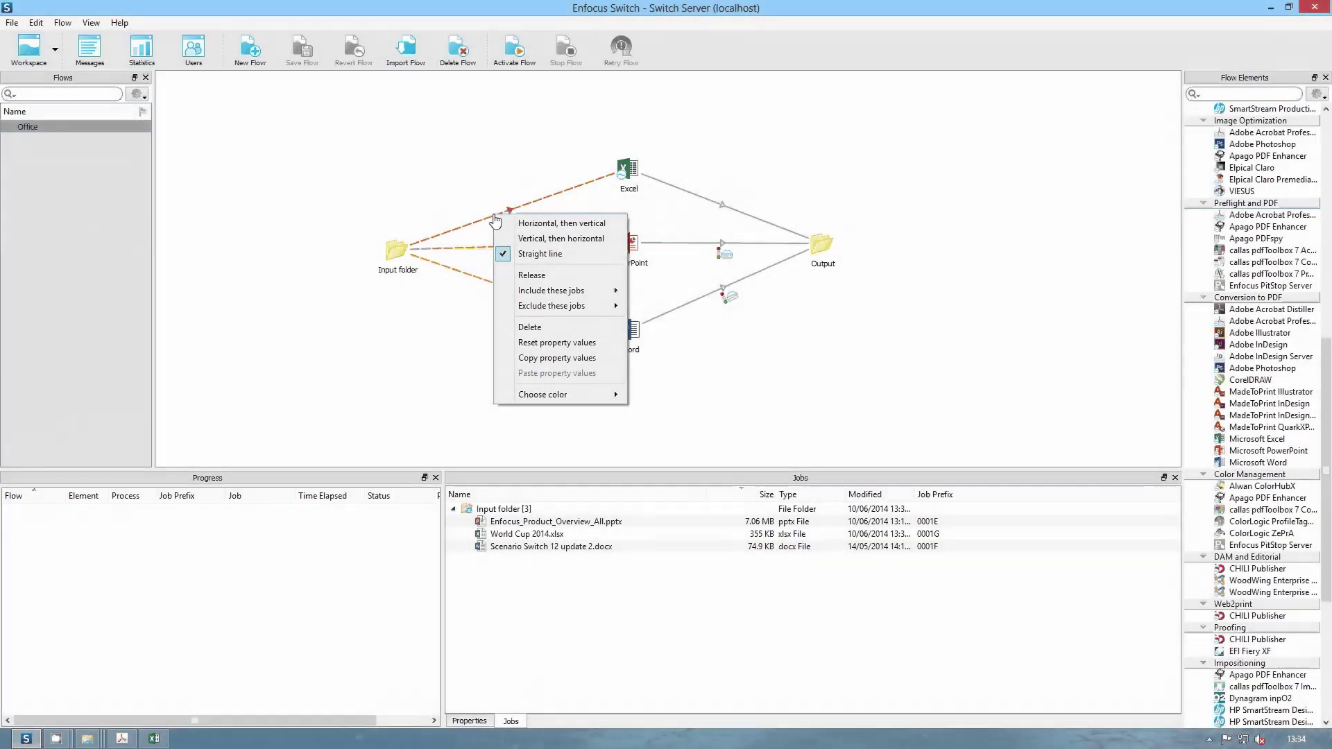
Browse Office metadata variables for the connection's include condition, previewing NumberOfPages and NumberOfSlides
mouse_move(555, 291)
click(691, 371)
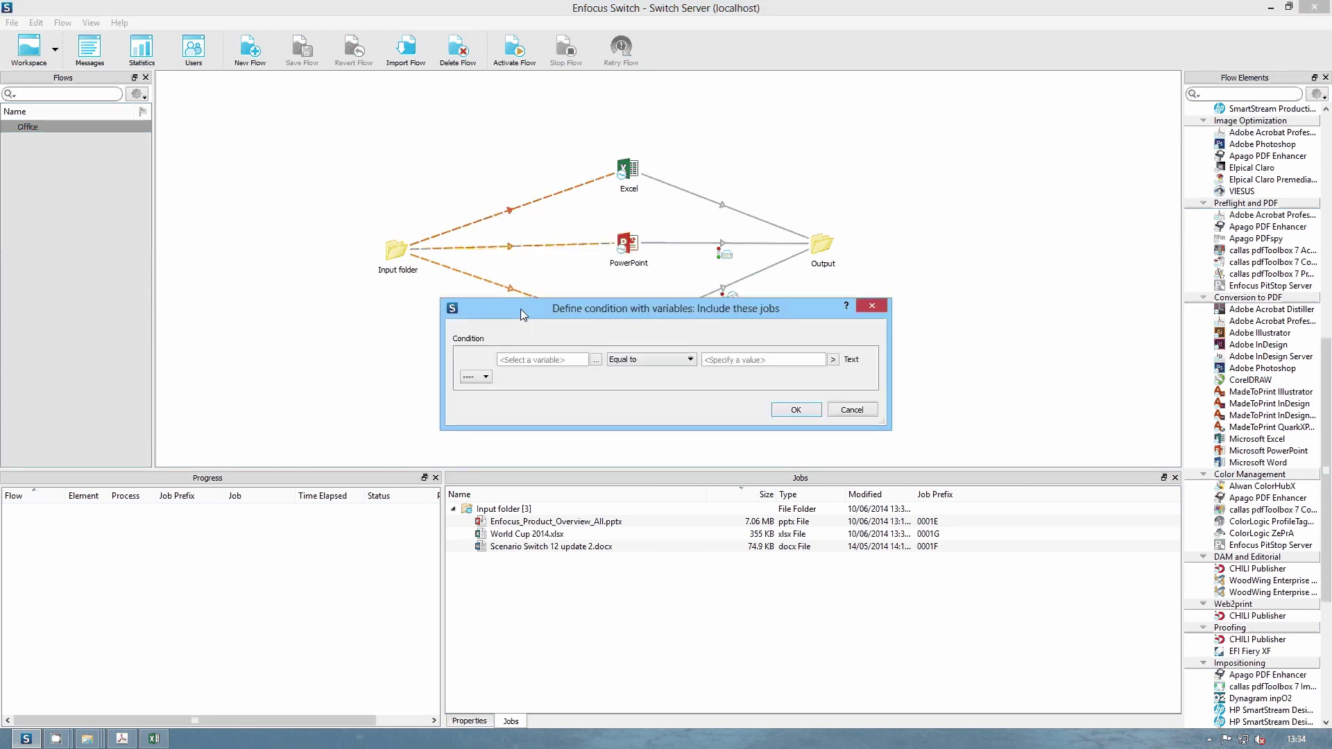
click(596, 429)
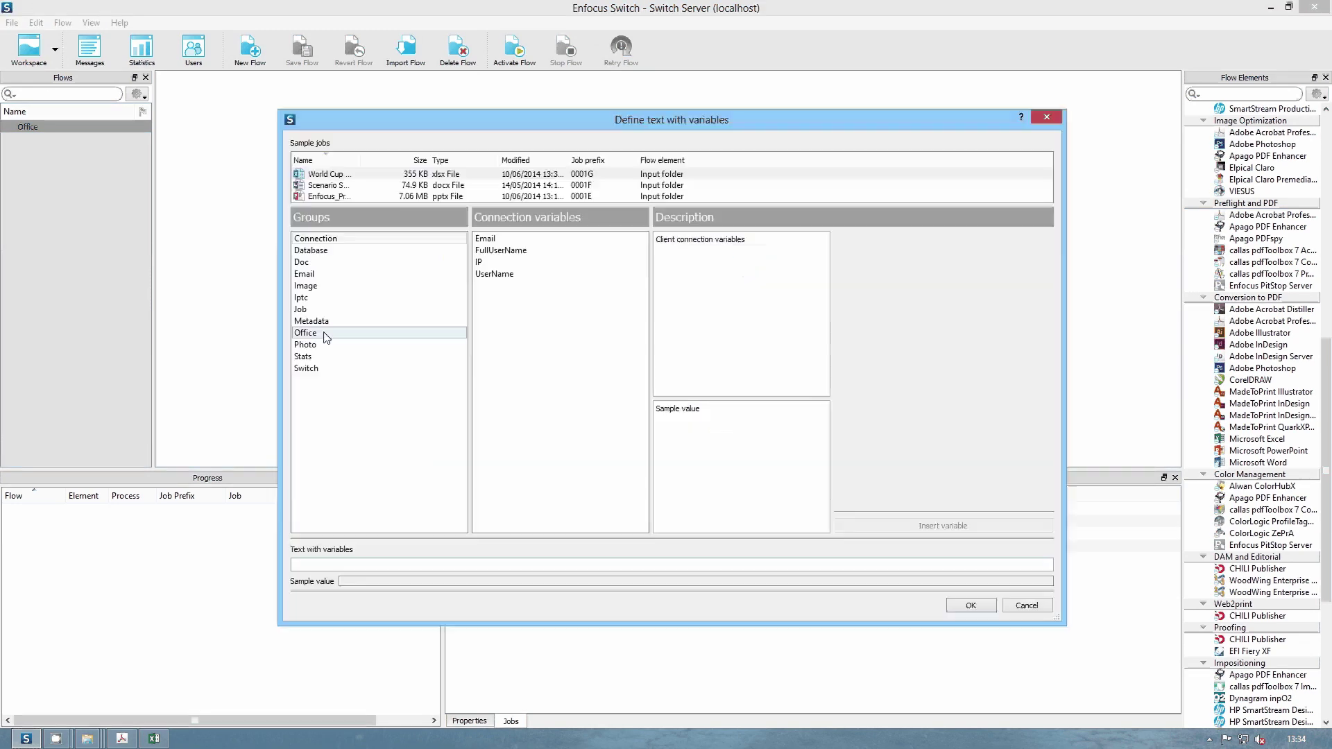
click(258, 331)
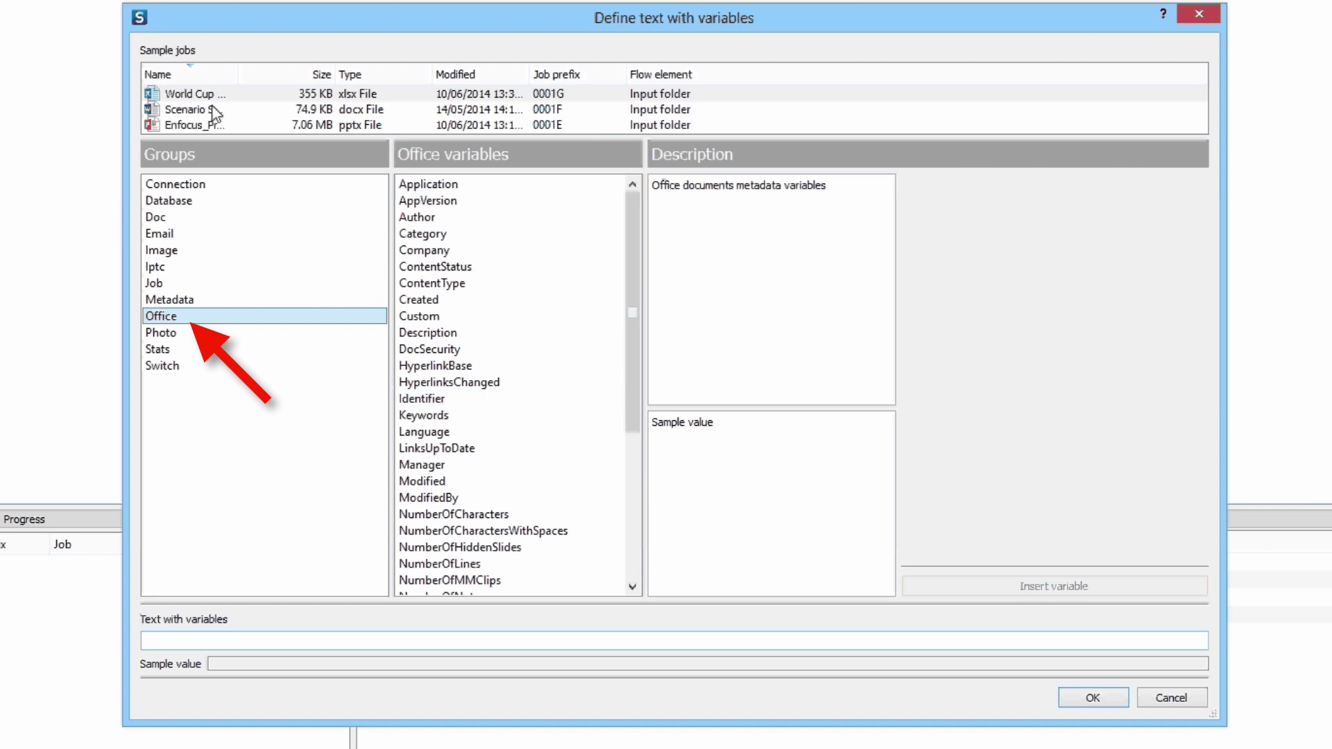
scroll(623, 515, down, 2)
click(622, 515)
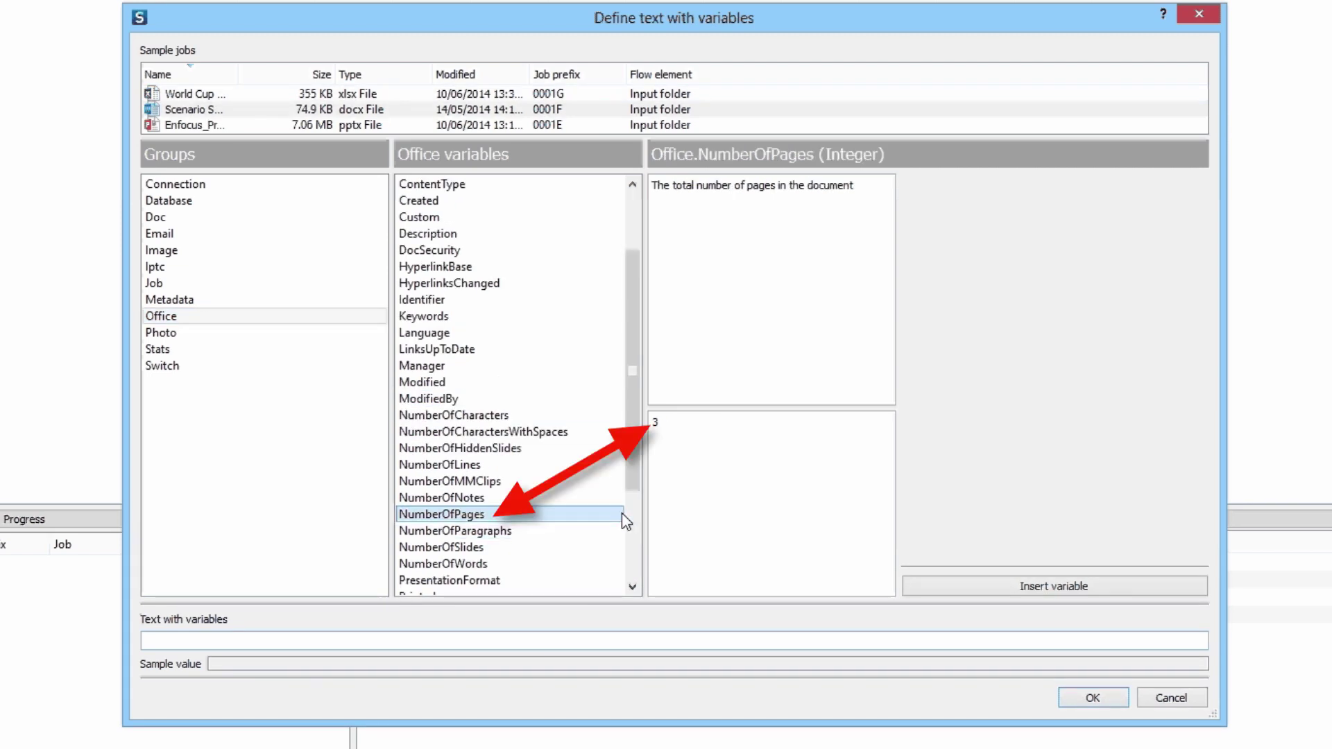
click(218, 126)
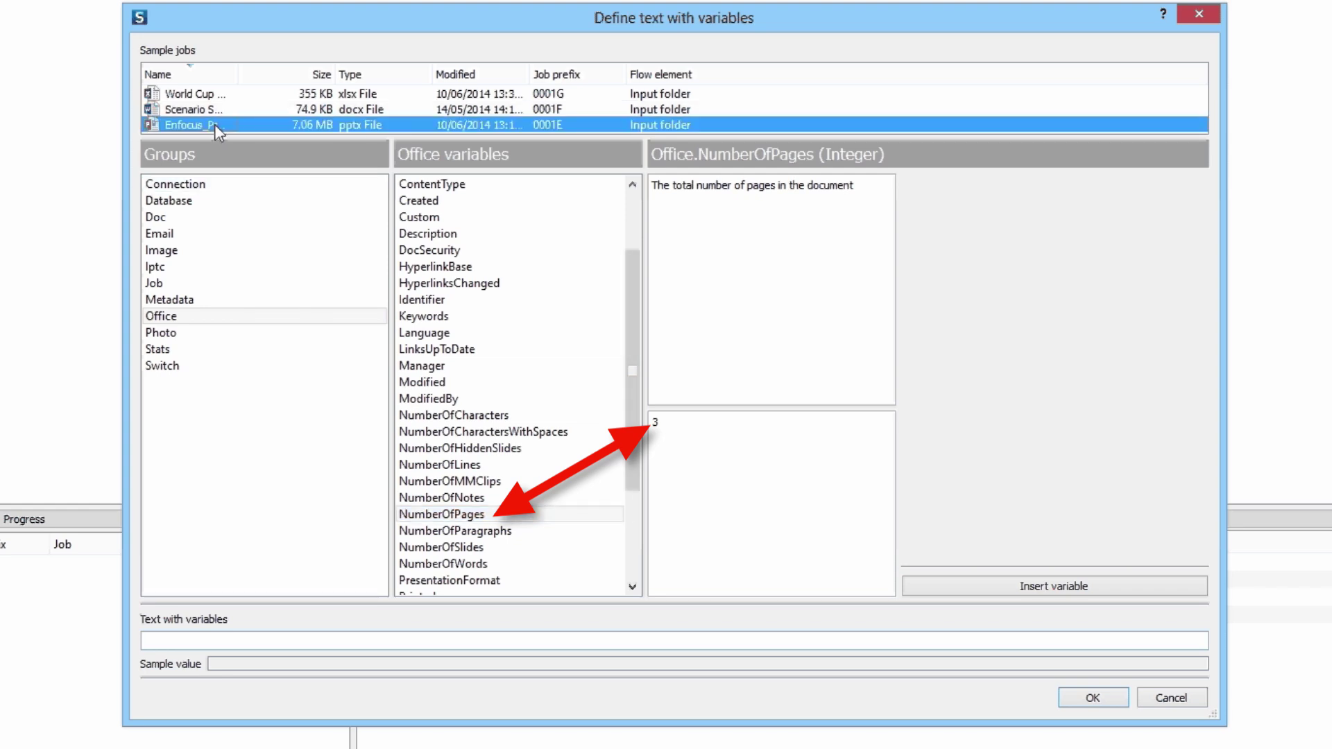
click(611, 548)
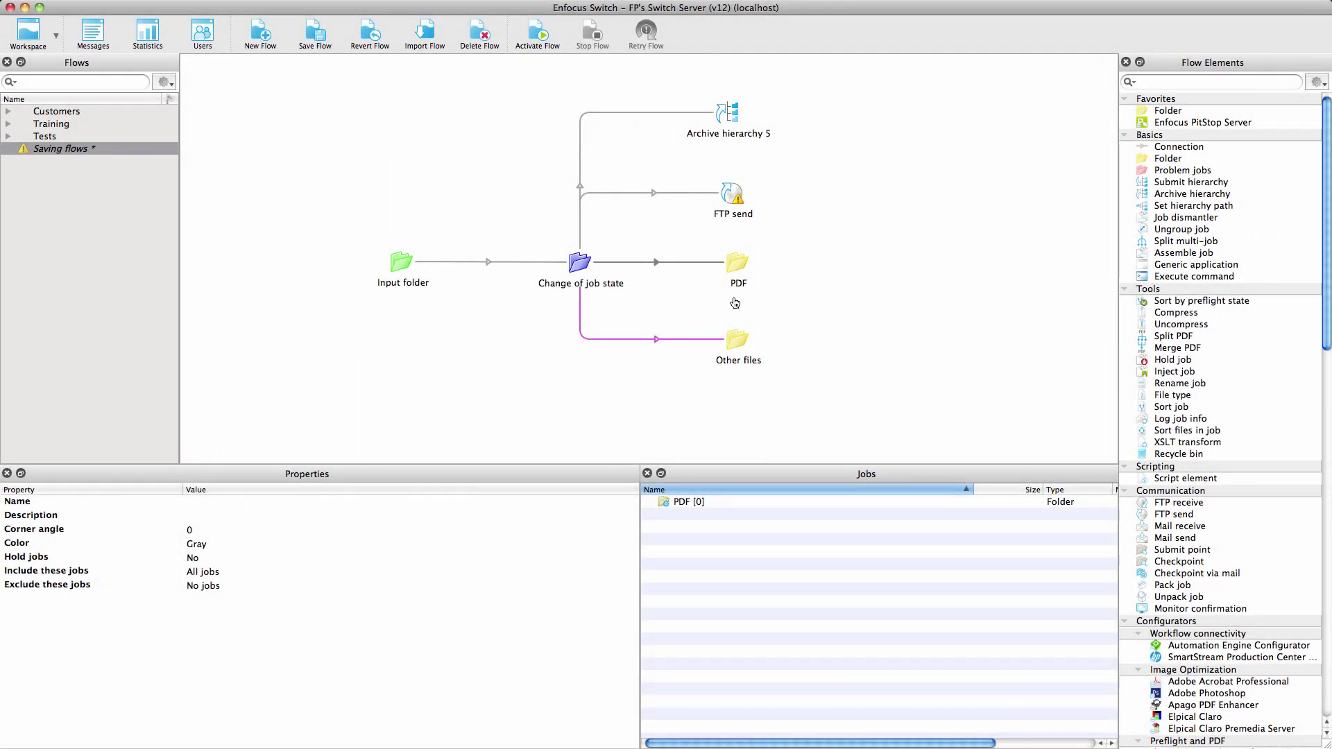
Check the version-number Separator under Duplicates for the PDF folder and Archive hierarchy 5
click(734, 268)
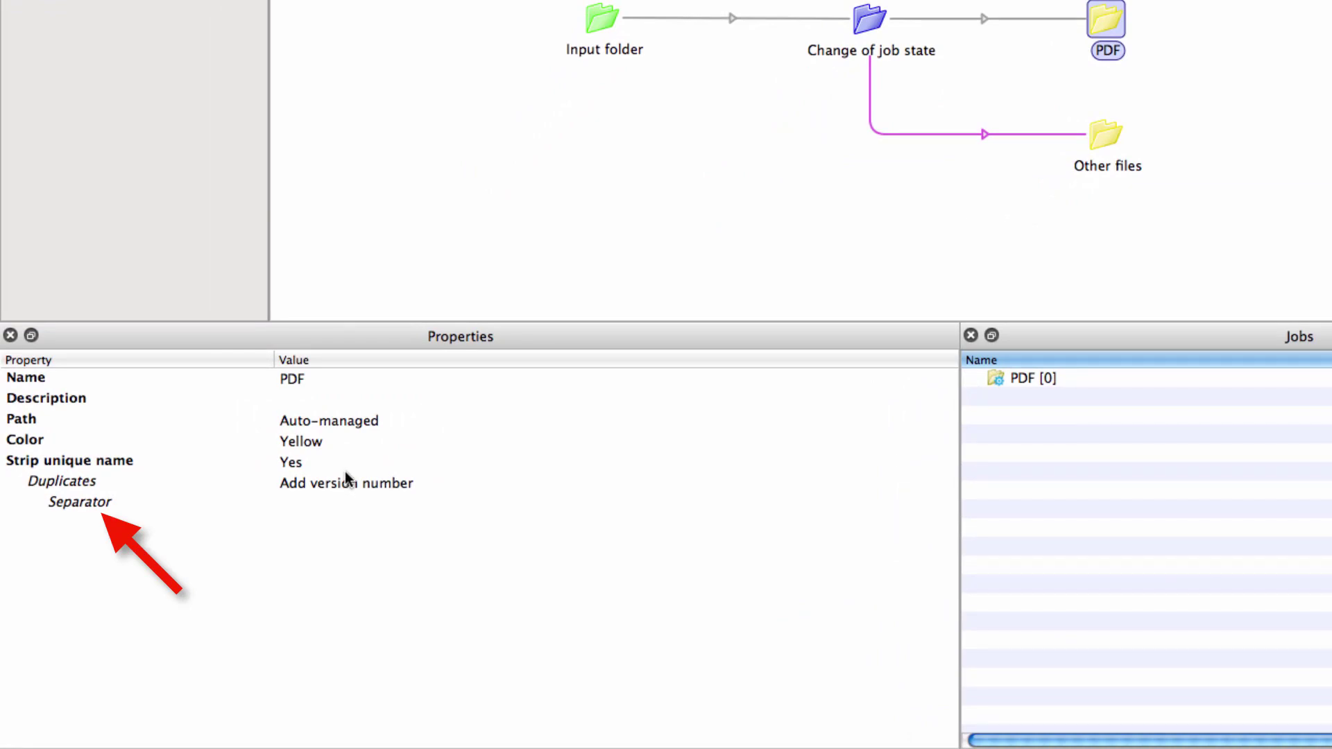
click(336, 489)
click(306, 502)
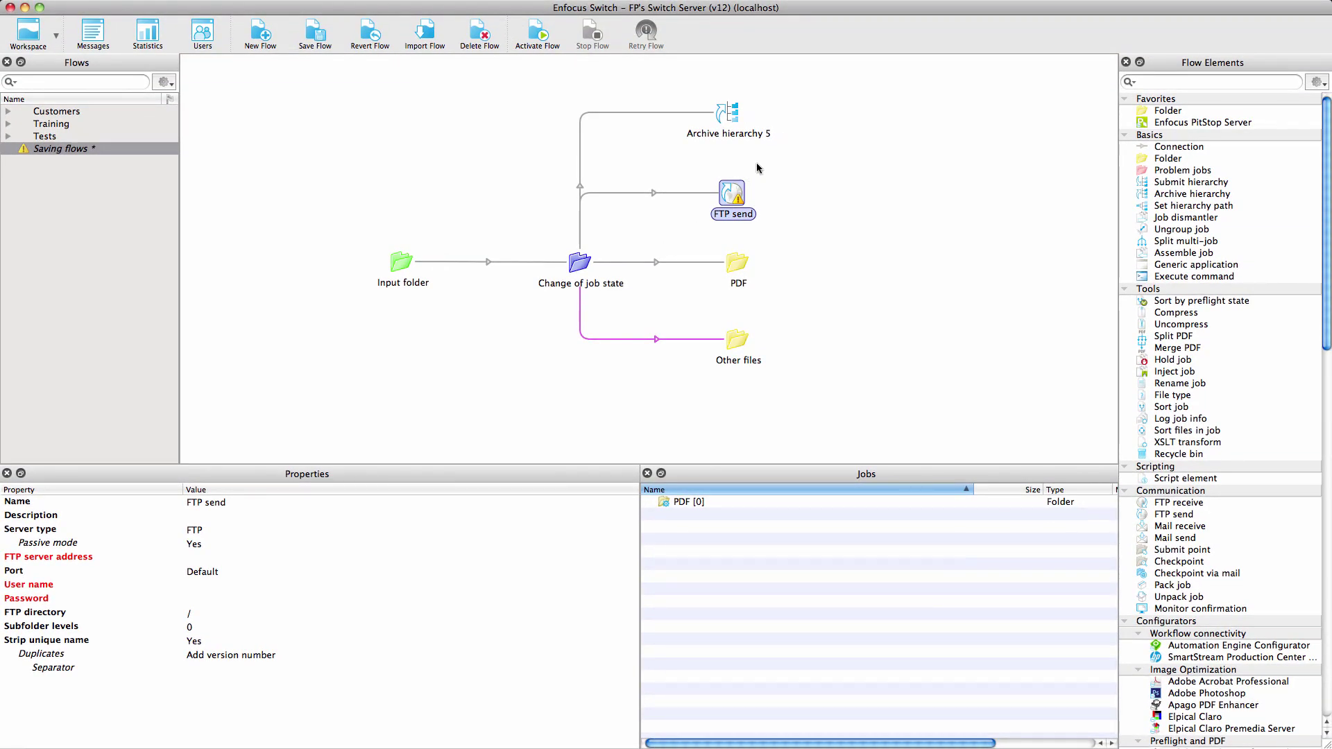
click(738, 130)
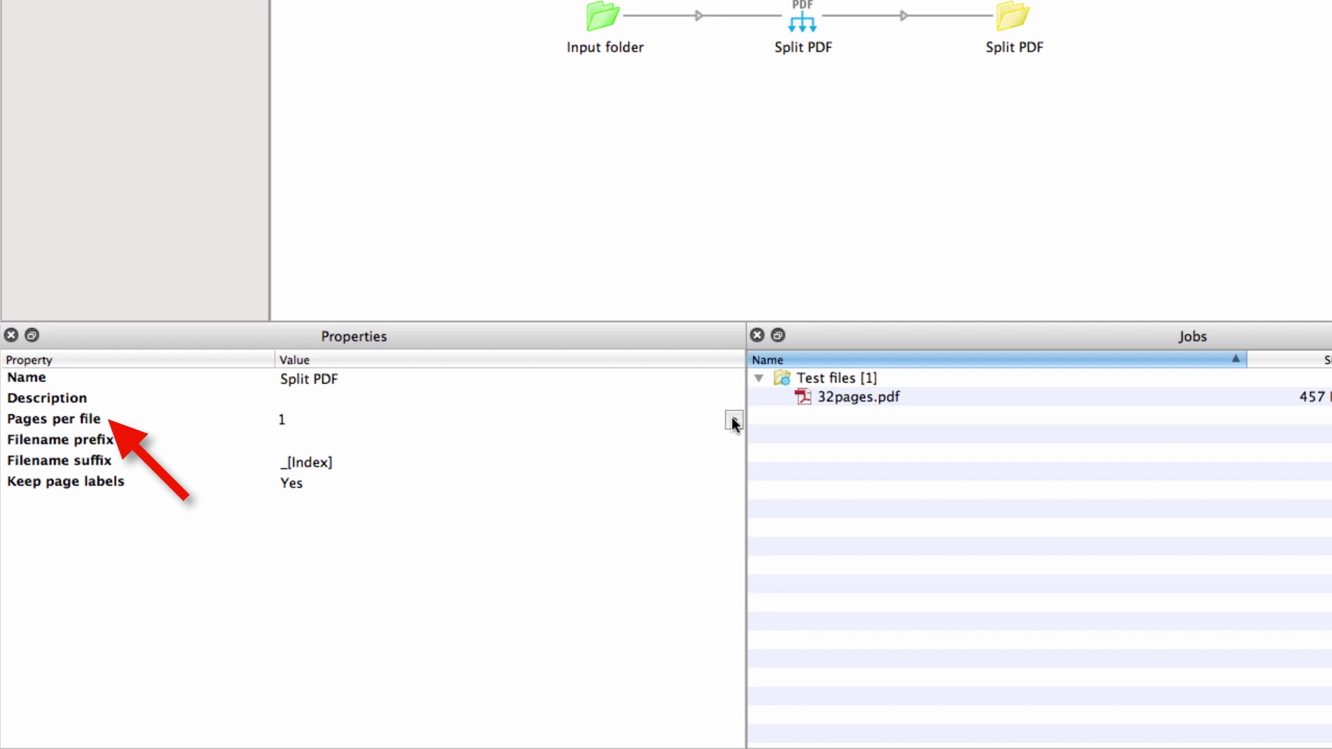
Set Split PDF's Pages per file to Switch.Calculation with [Stats.NumberOfPages]/2
click(733, 420)
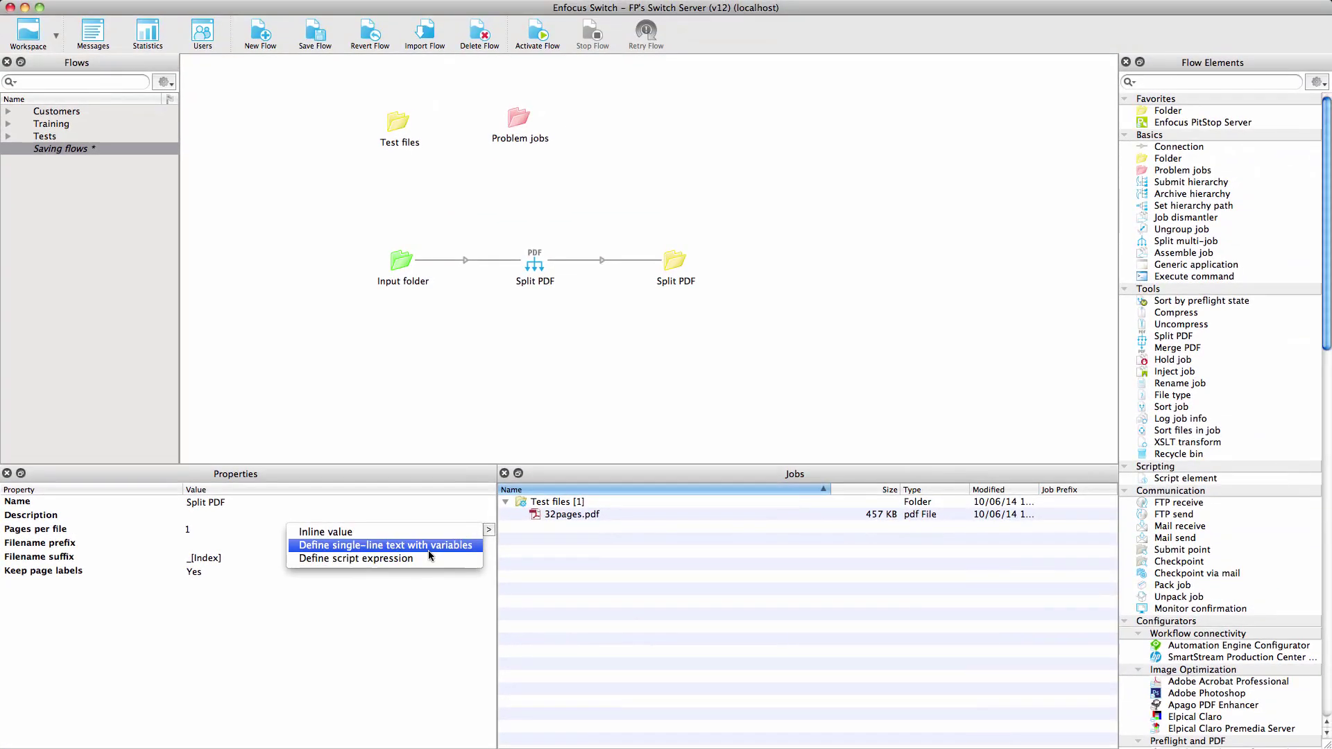
click(430, 546)
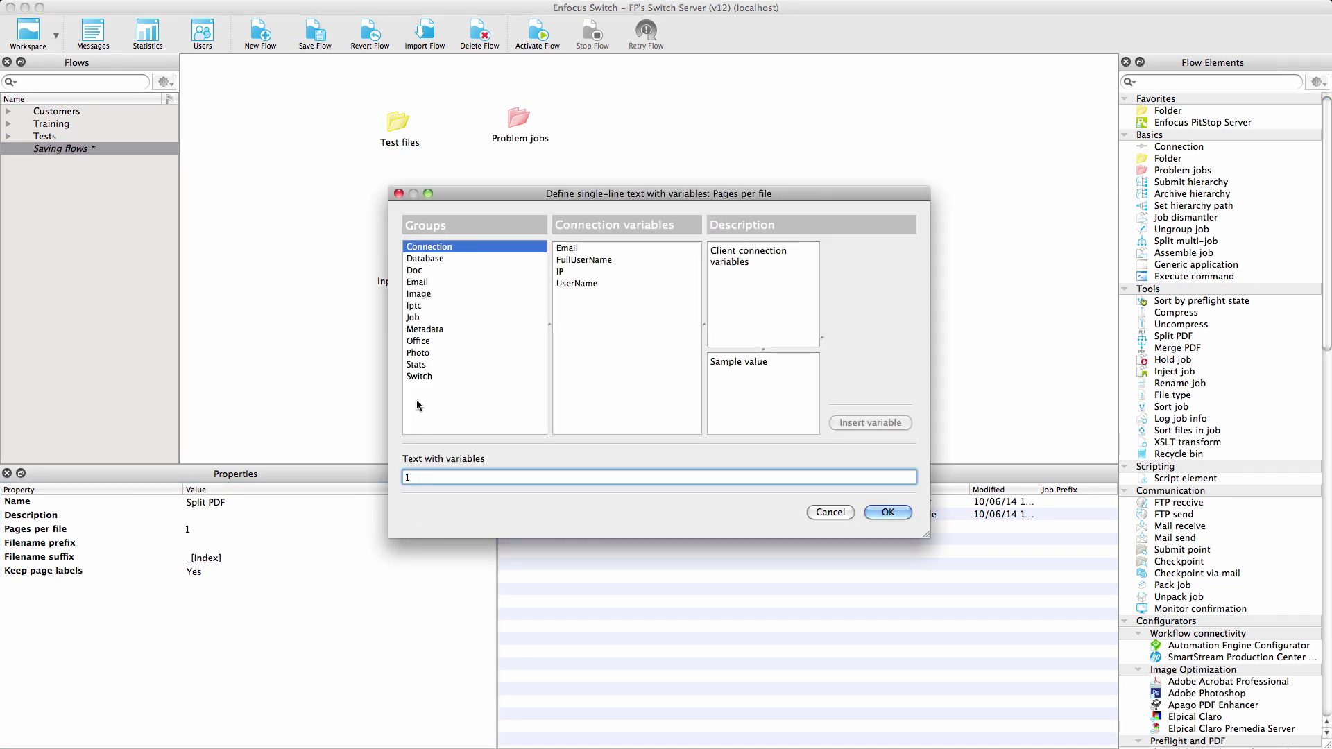
click(419, 376)
click(579, 247)
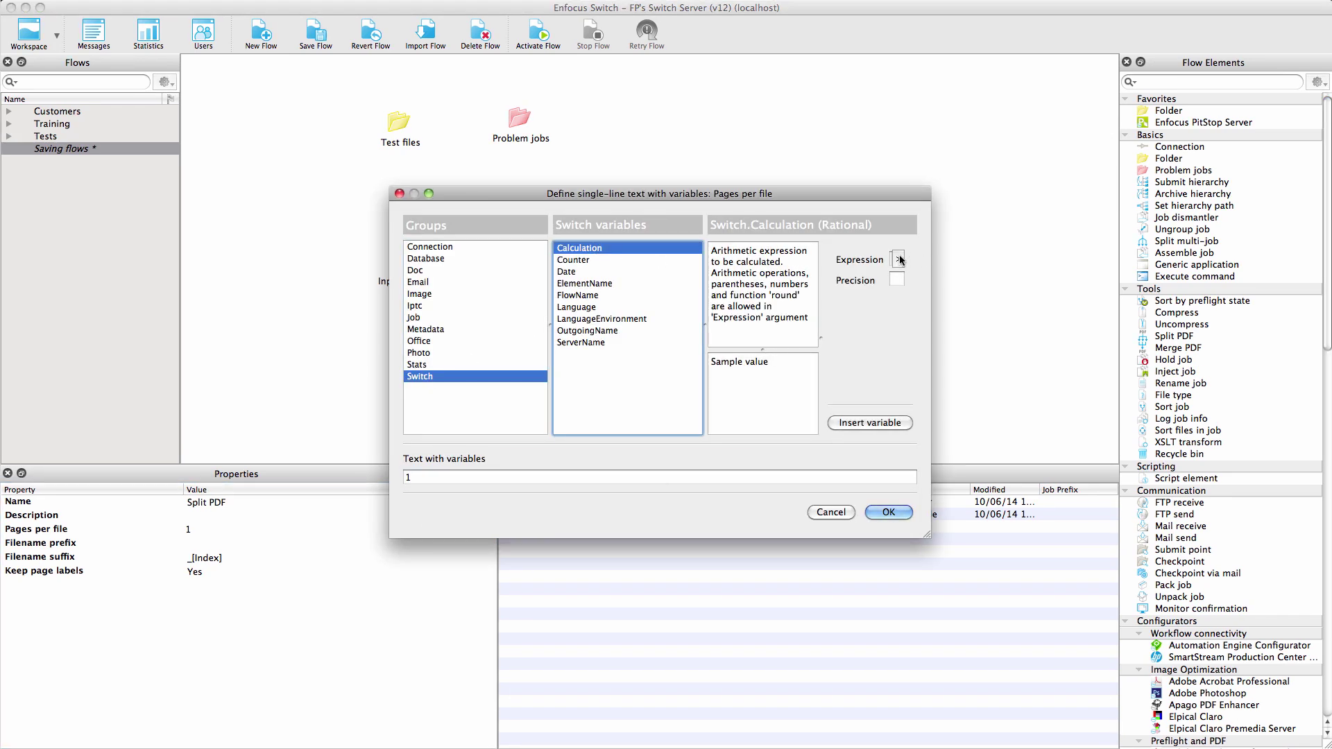
click(899, 260)
click(794, 272)
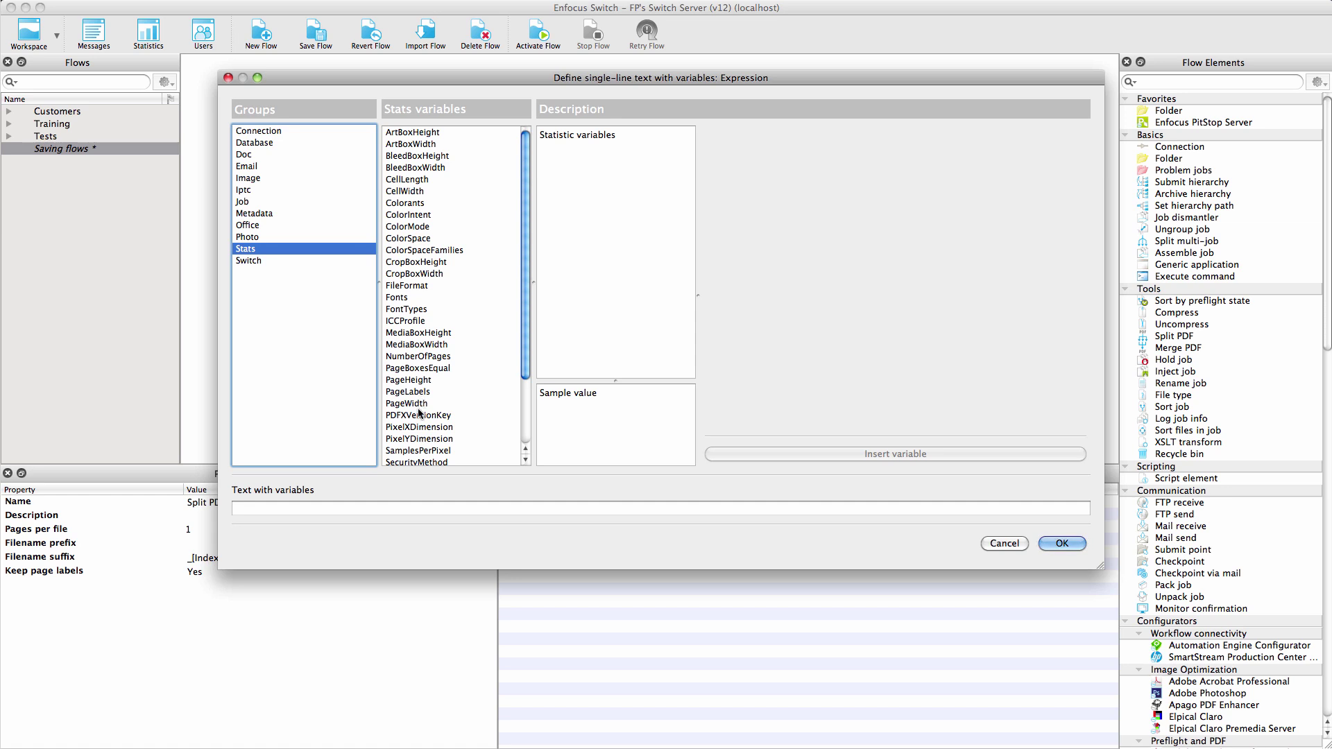
click(418, 357)
click(789, 454)
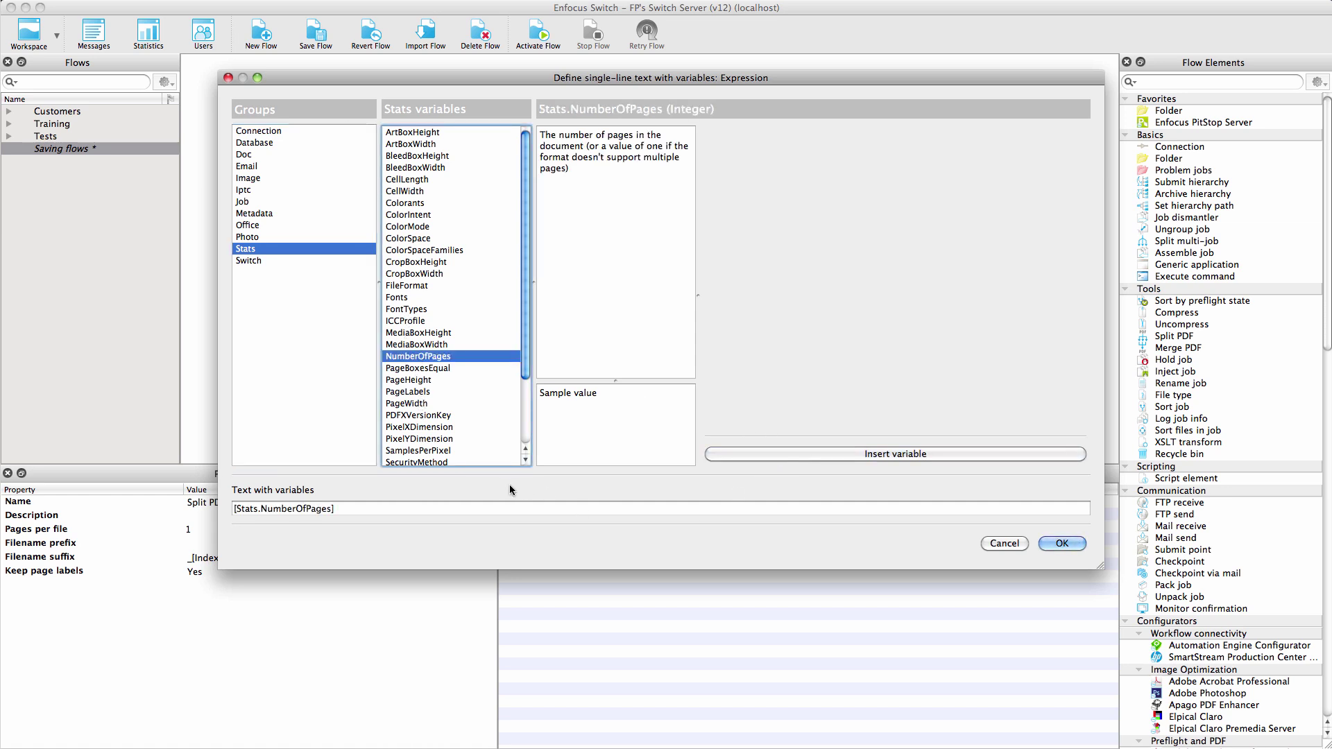
click(476, 511)
text(/2)
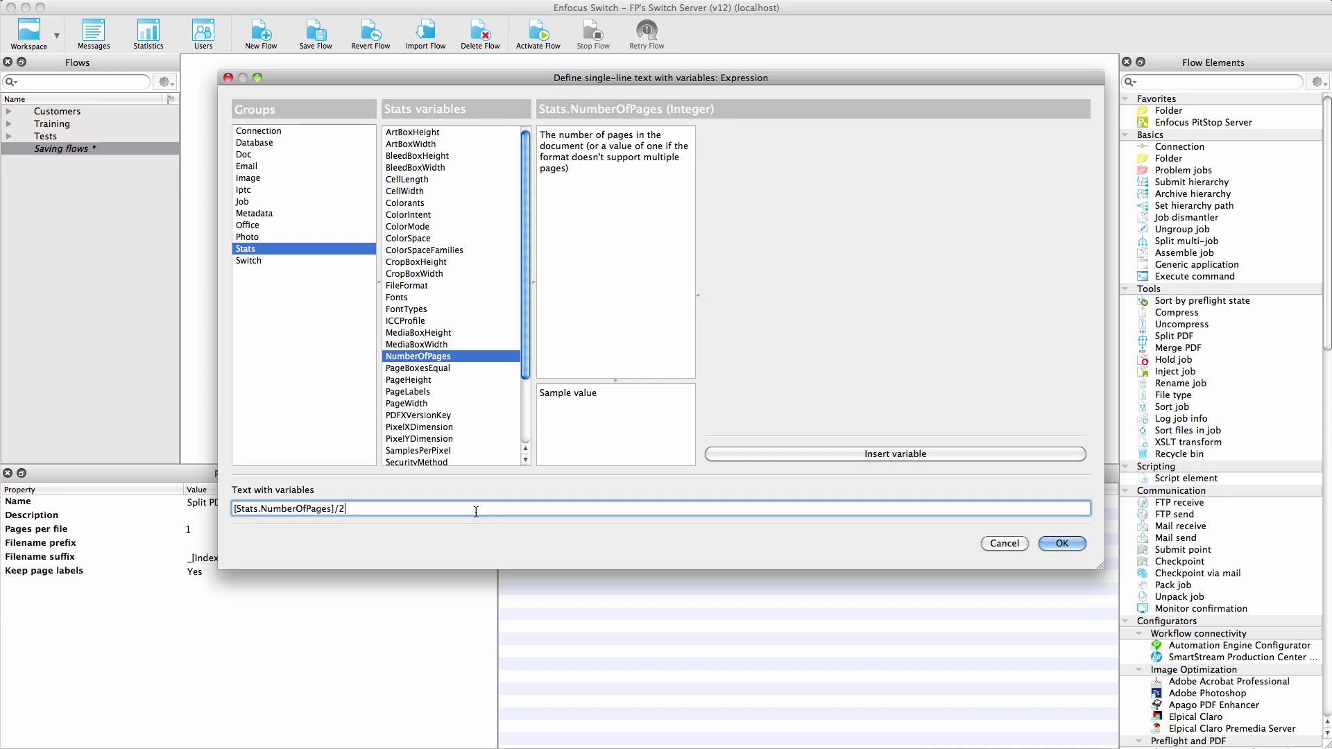
key(Tab)
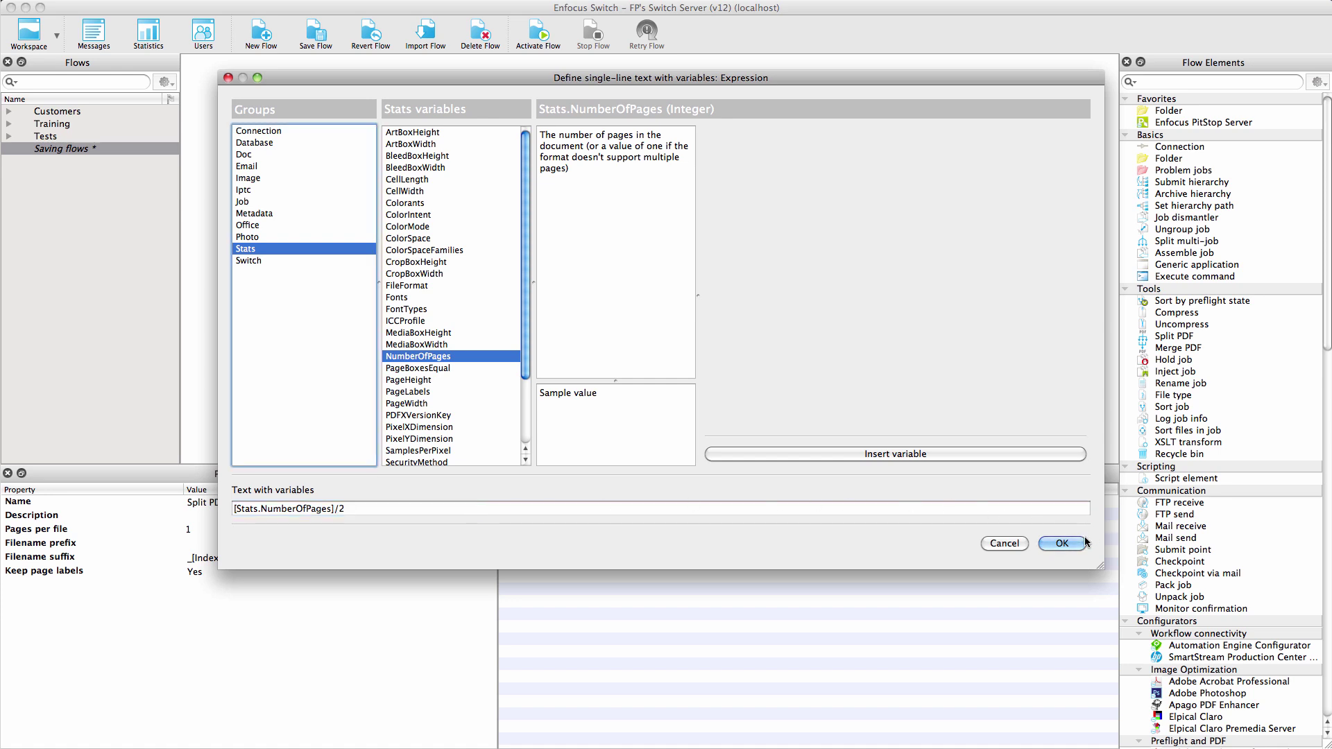
click(1062, 544)
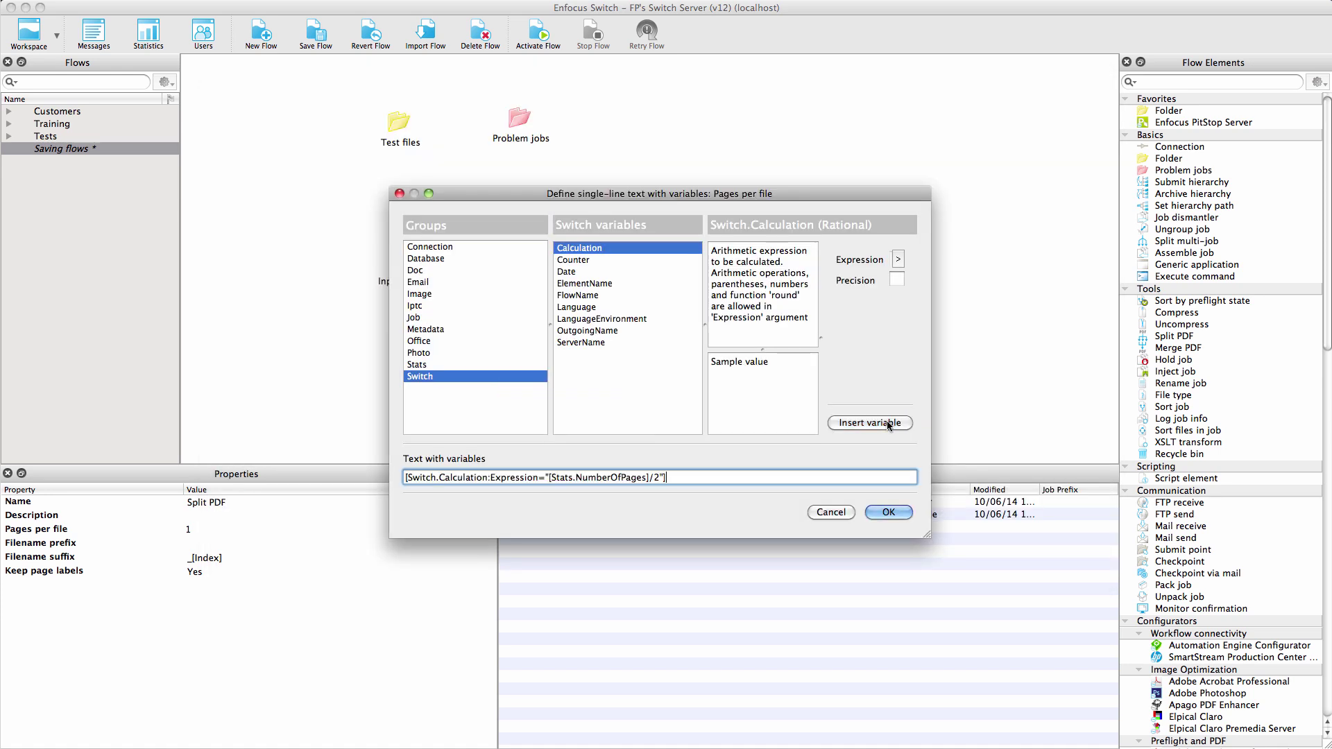
Apply the calculation, drop 32pages.pdf into Input folder, and view 32pages_01.pdf and 32pages_17.pdf
click(897, 513)
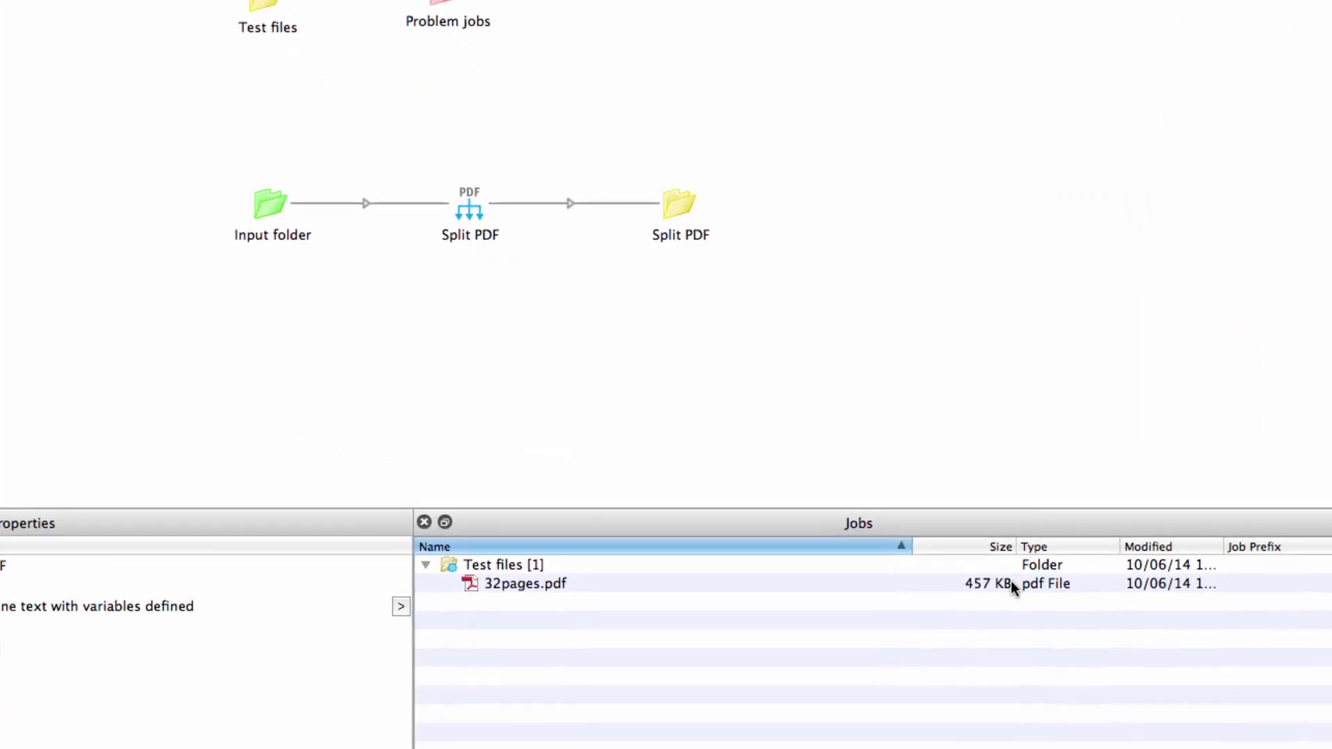
drag(1010, 586, 268, 207)
click(679, 205)
click(446, 584)
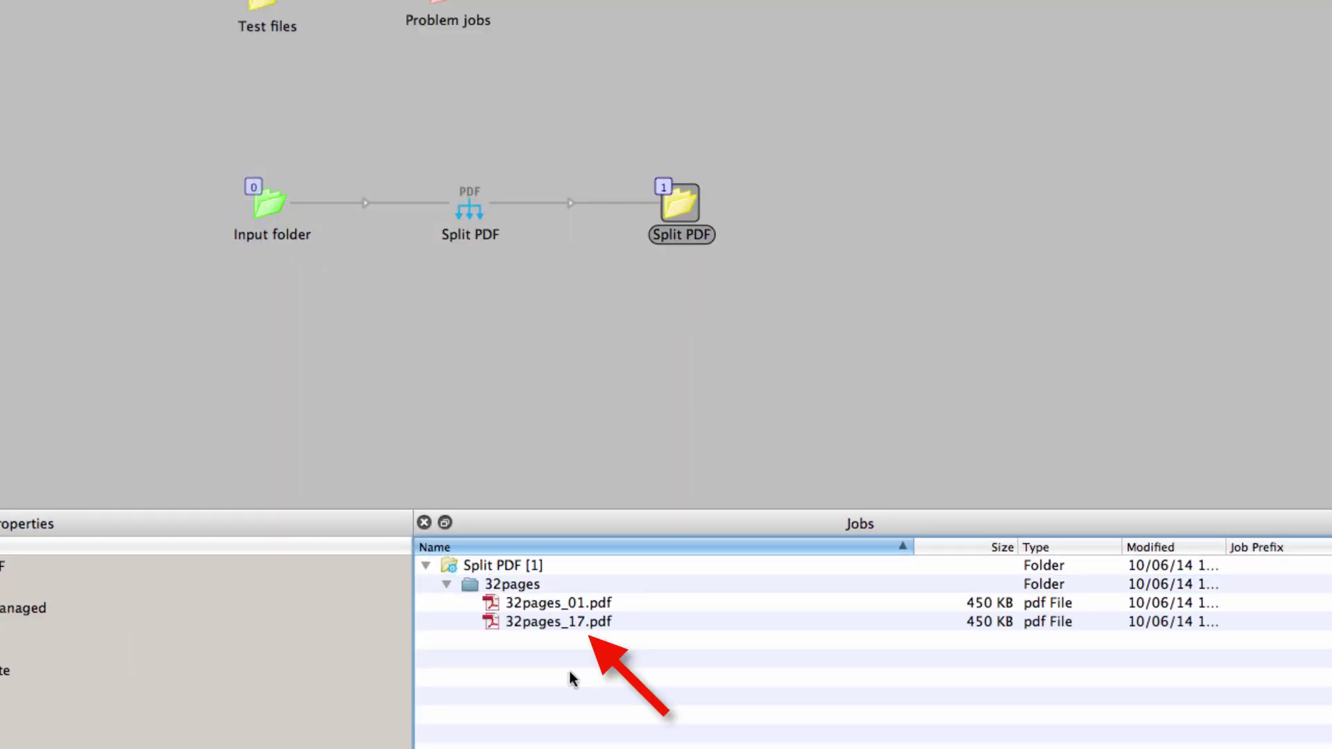